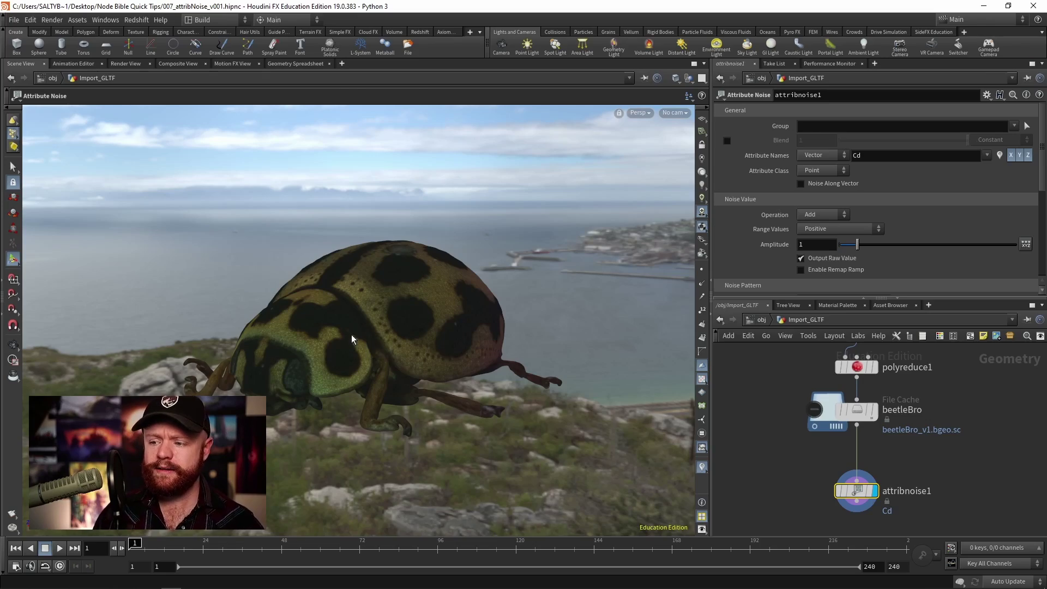
- Show a UV checker texture on the beetle and orbit around it to inspect
key("Escape")
left_click_drag(352, 334, 429, 322)
key("Return")
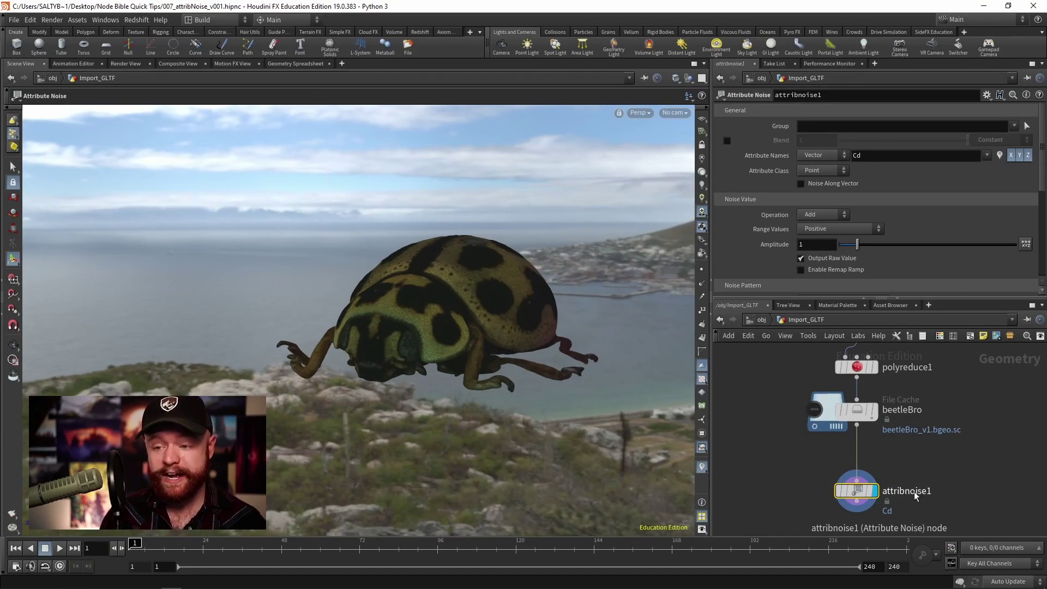
left_click(702, 227)
key("Escape")
left_click_drag(469, 297, 338, 349)
key("Return")
scroll(1043, 180, "down", 1)
scroll(1042, 180, "down", 1)
key("Escape")
left_click_drag(381, 283, 517, 233)
key("Return")
- Enable Remap Ramp and pull its lower and upper keys inward for stronger contrast
left_click(837, 253)
scroll(1035, 198, "down", 1)
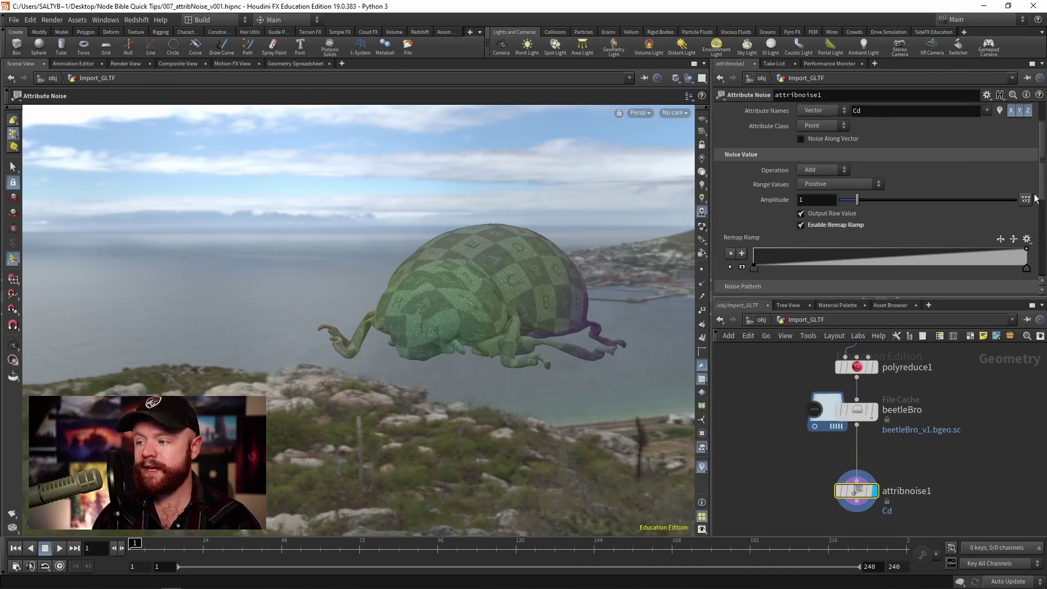
scroll(1035, 198, "down", 1)
left_click_drag(755, 259, 824, 258)
left_click_drag(1026, 258, 971, 259)
mouse_move(824, 259)
left_mouse_down()
mouse_move(841, 260)
mouse_move(832, 260)
left_mouse_up()
key("Escape")
mouse_move(524, 300)
left_mouse_down()
mouse_move(290, 320)
mouse_move(523, 306)
left_mouse_up()
key("Return")
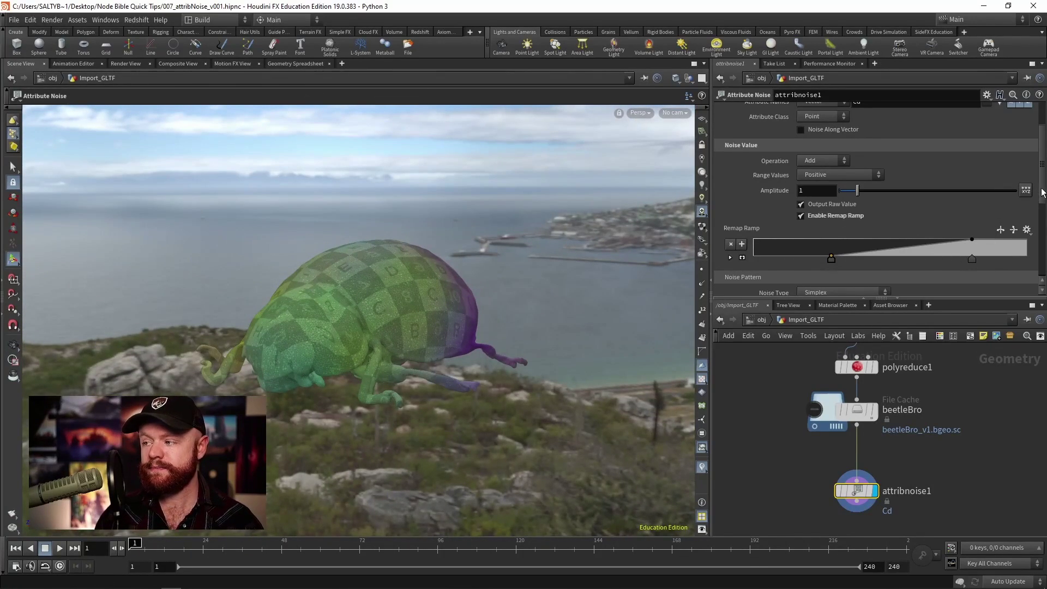
- Drag the colour noise Element Size from 1 down to 0.25 and orbit to check the finer pattern
scroll(1020, 254, "down", 5)
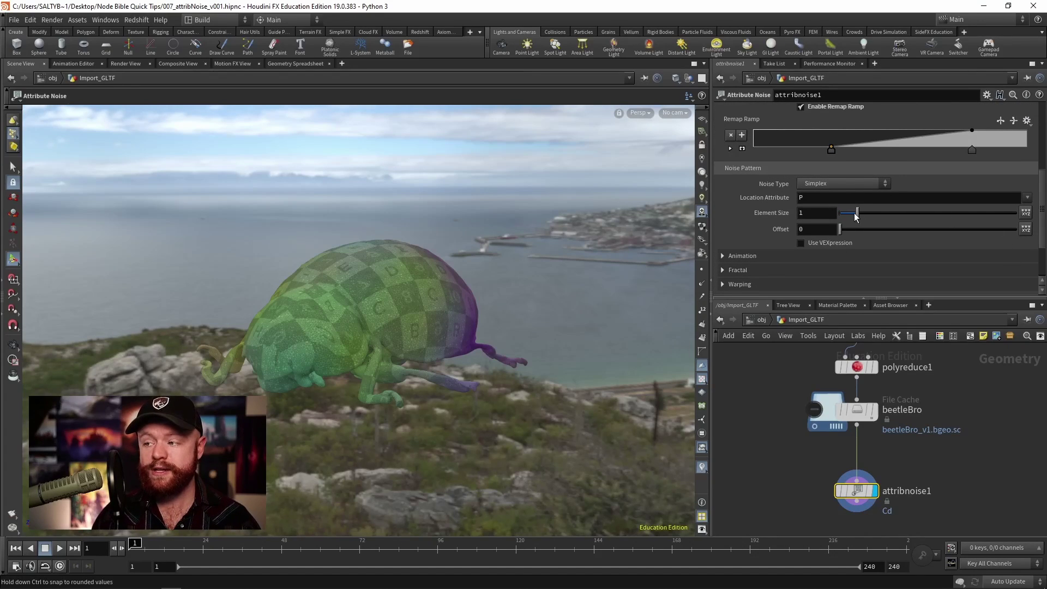
left_click_drag(855, 216, 844, 218)
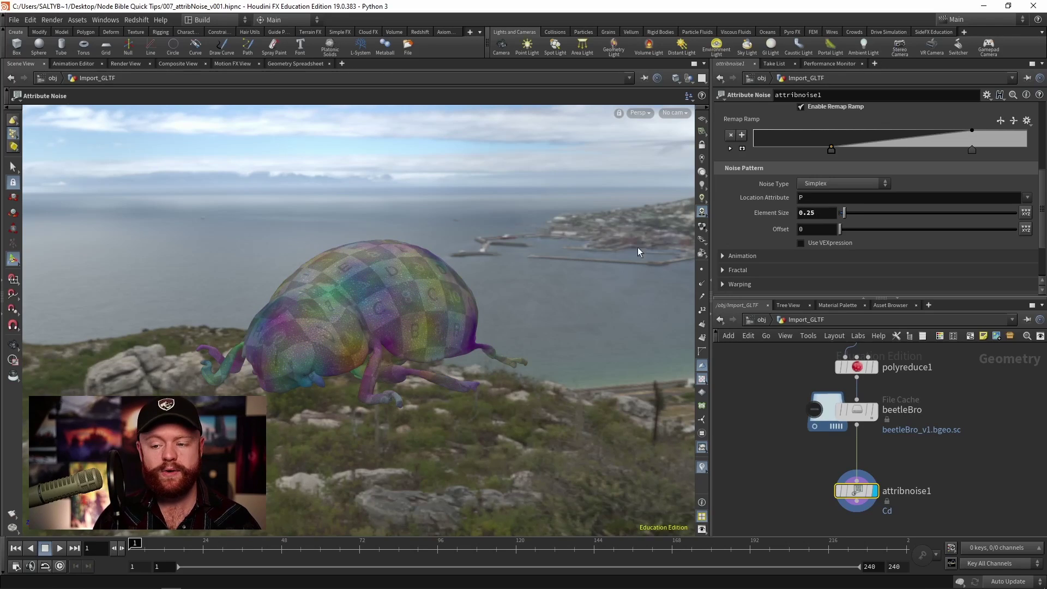
left_click_drag(597, 258, 407, 316, "alt")
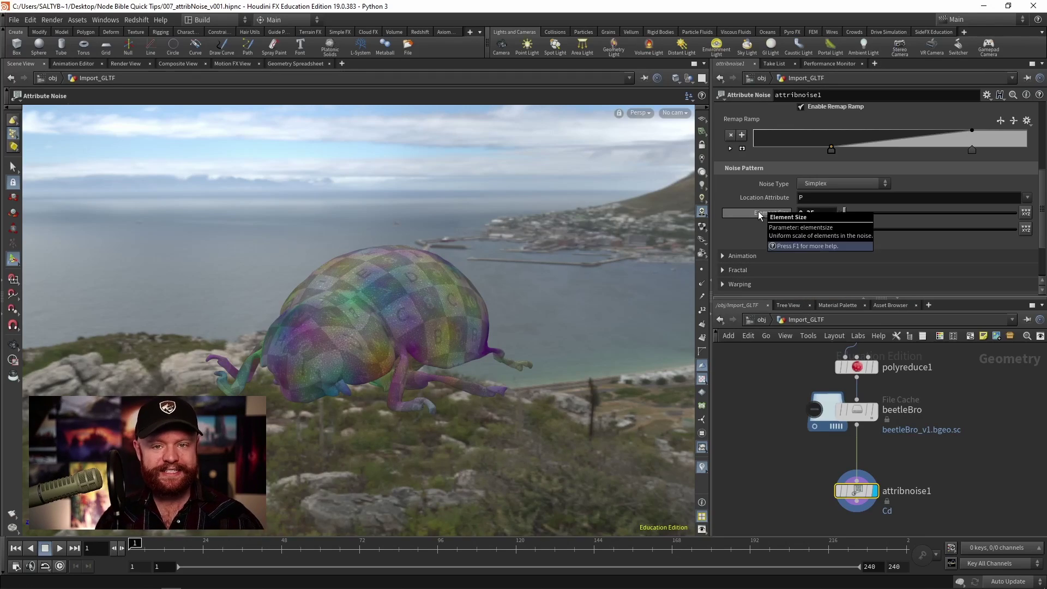
scroll(1034, 199, "up", 5)
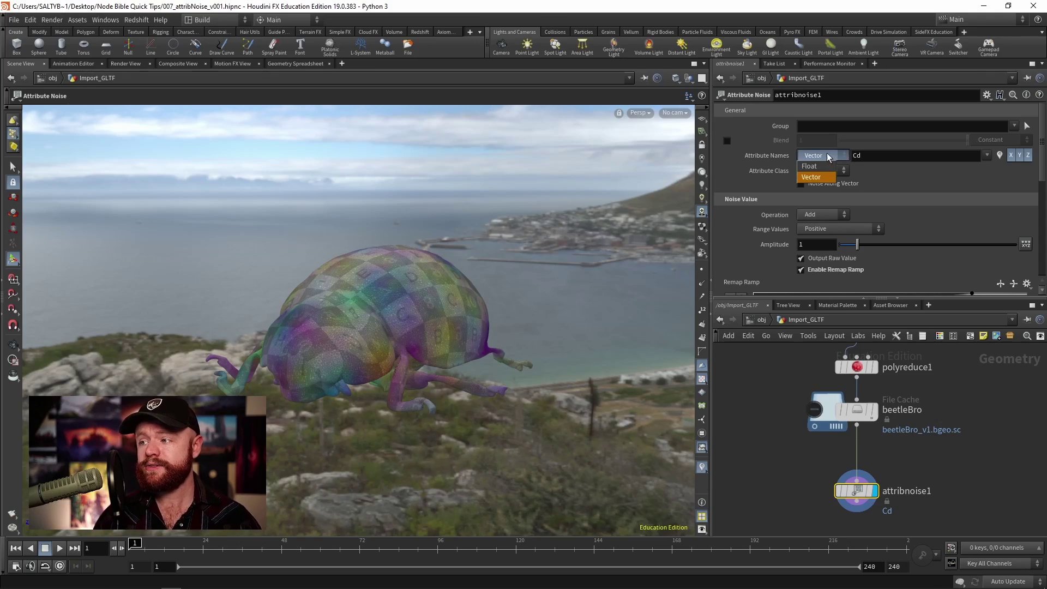
- Make the noise write a Float attribute named height instead of Cd
left_click(810, 166)
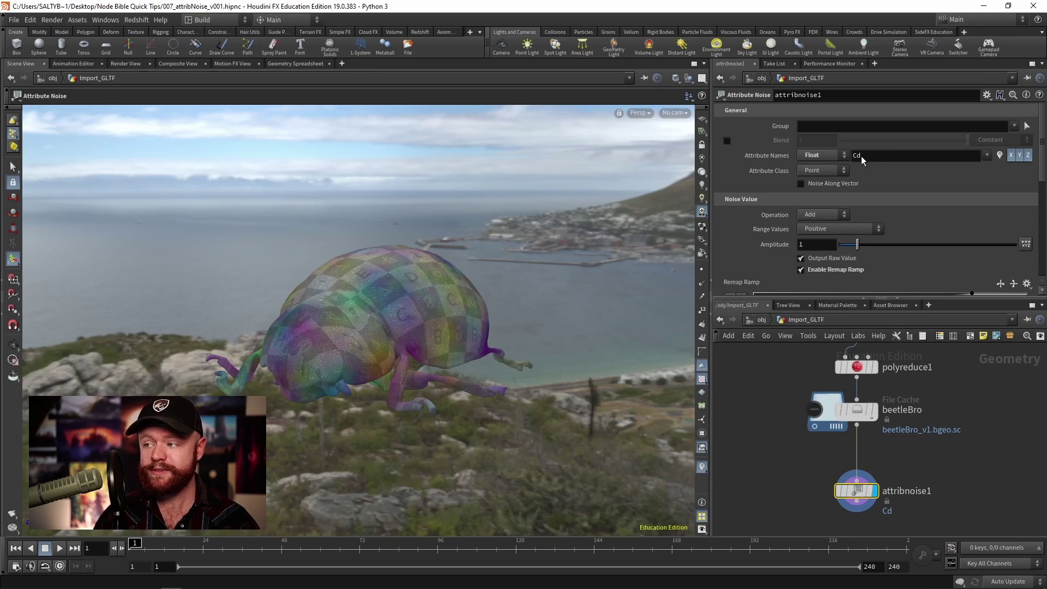
type("height")
key("Return")
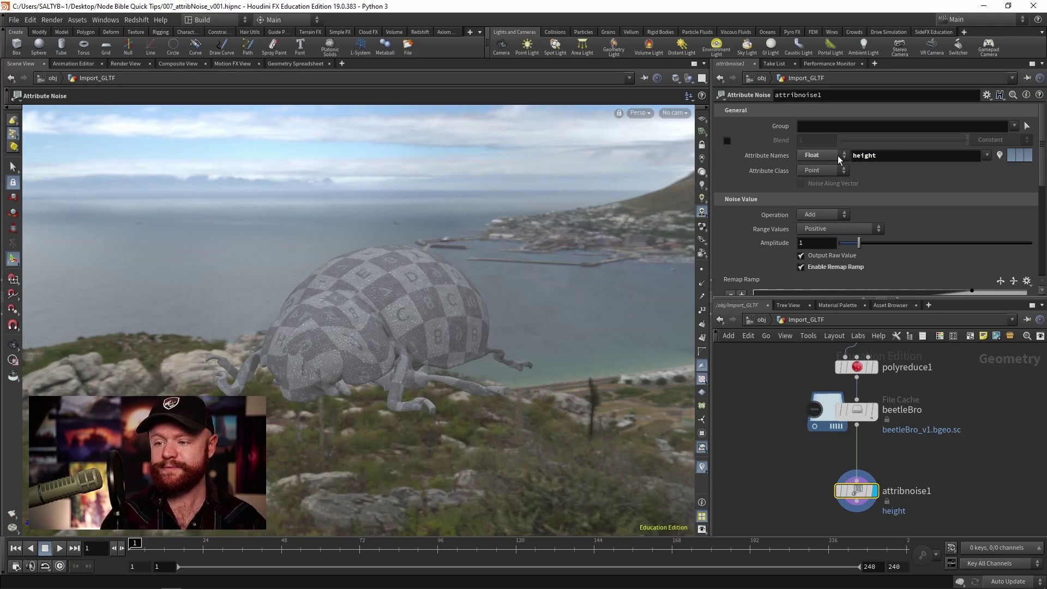
key("Tab")
key("Escape")
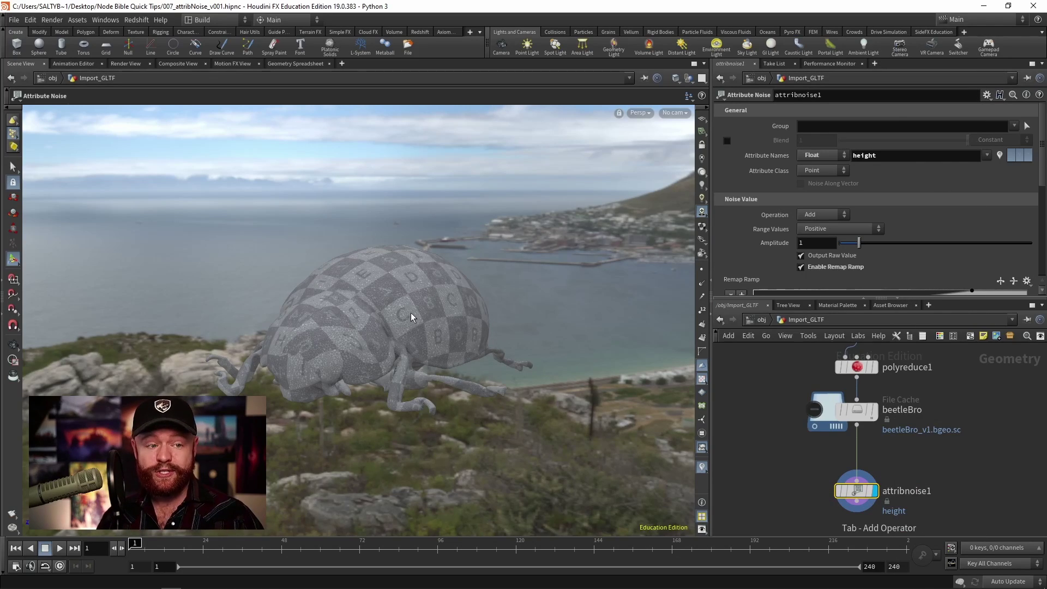
- Display the height attribute as a heat map using the viewport visualizer list
left_click(1000, 156)
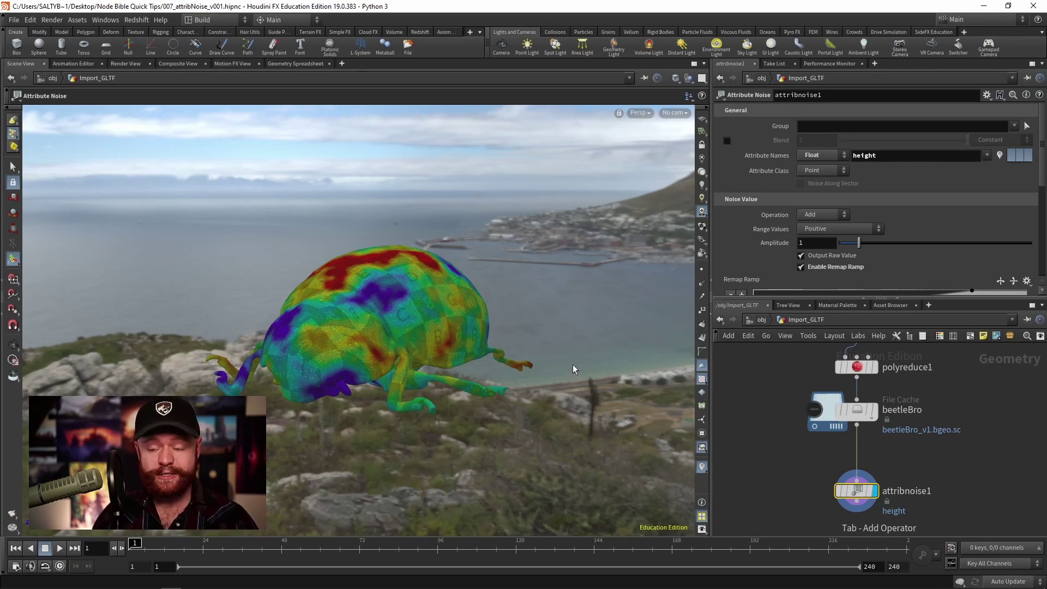
left_click(703, 467)
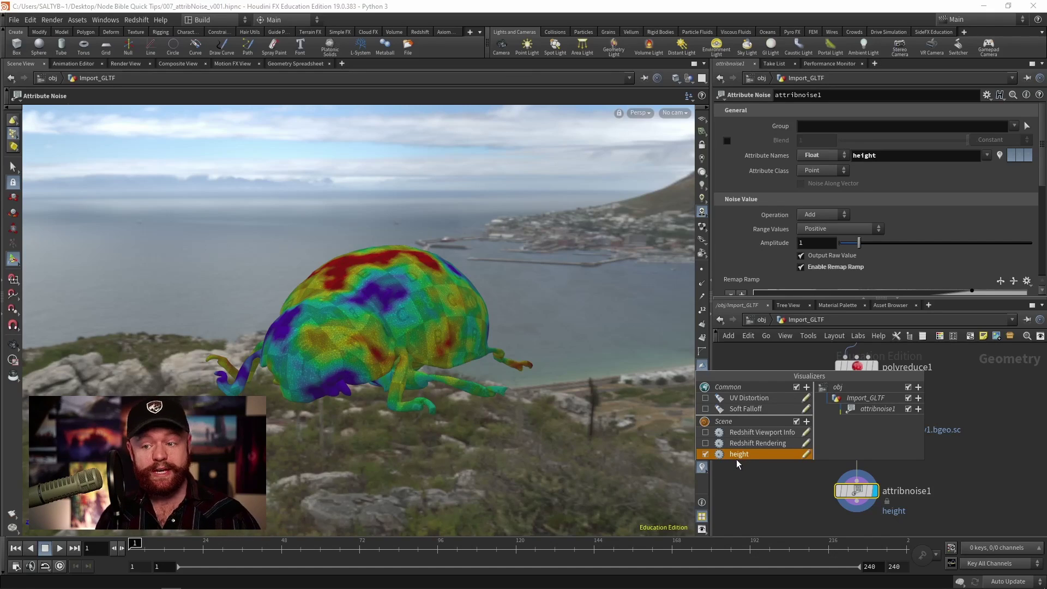
left_click(706, 454)
left_click(706, 455)
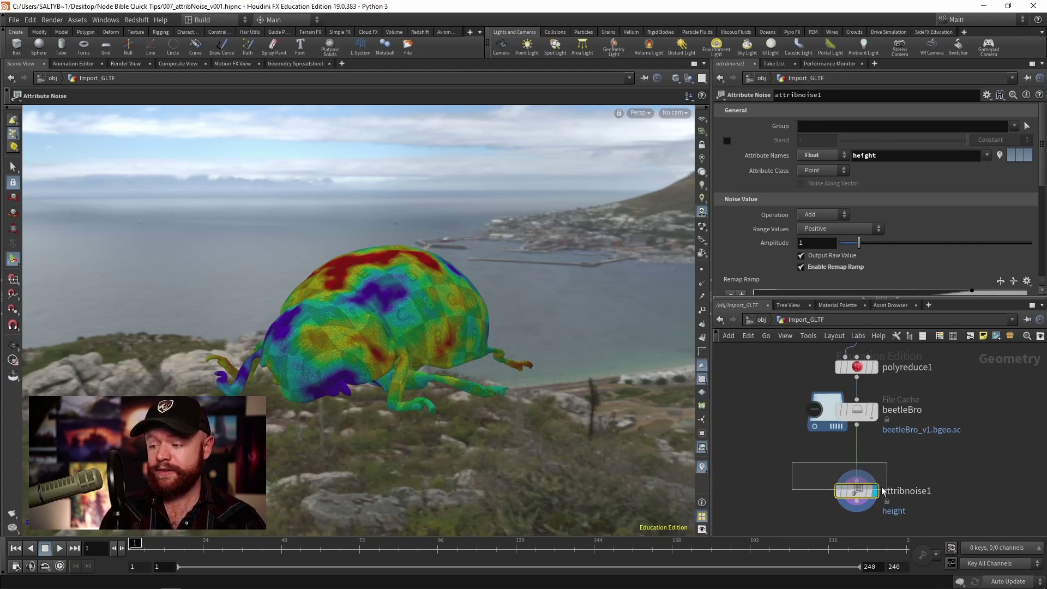
mouse_move(815, 413)
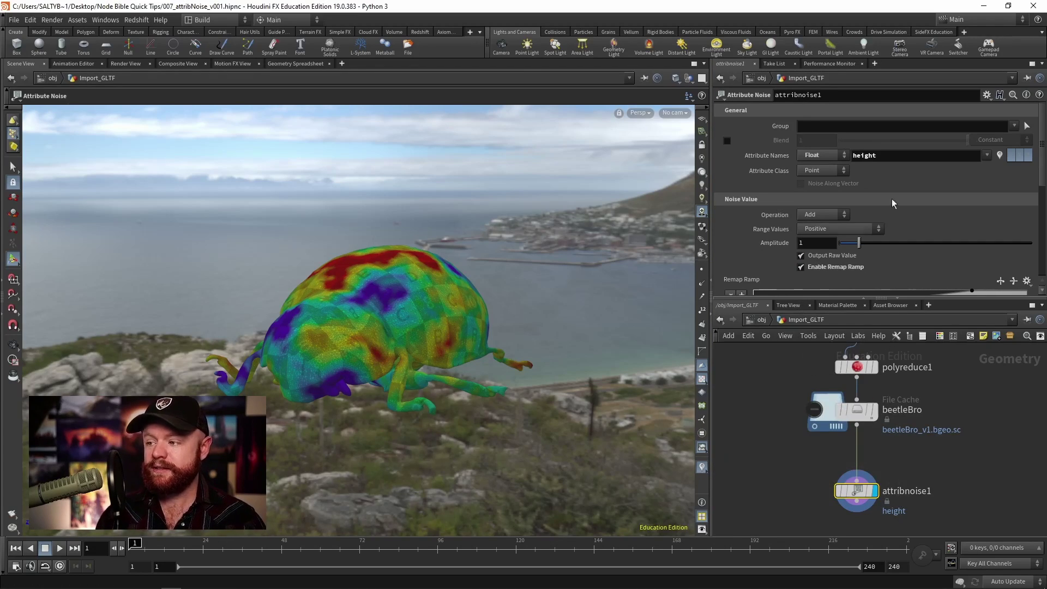
- Widen the Remap Ramp slightly by moving its lower and upper keys outward
scroll(1039, 176, "down", 1)
scroll(1040, 175, "down", 5)
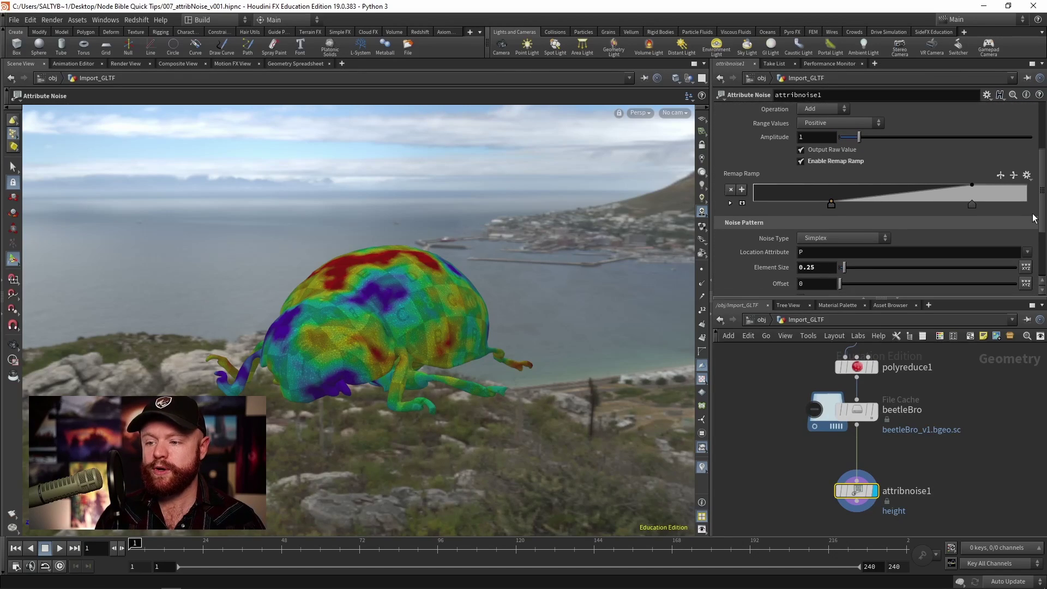
left_click_drag(831, 219, 806, 219)
left_click_drag(972, 219, 1001, 220)
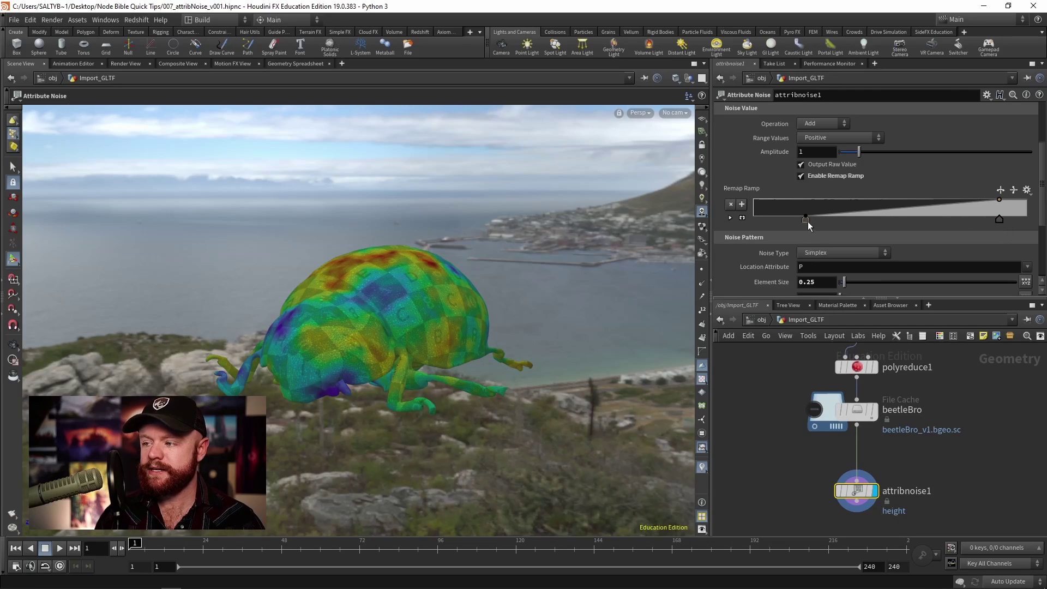
left_click_drag(805, 219, 815, 218)
scroll(1041, 196, "down", 5)
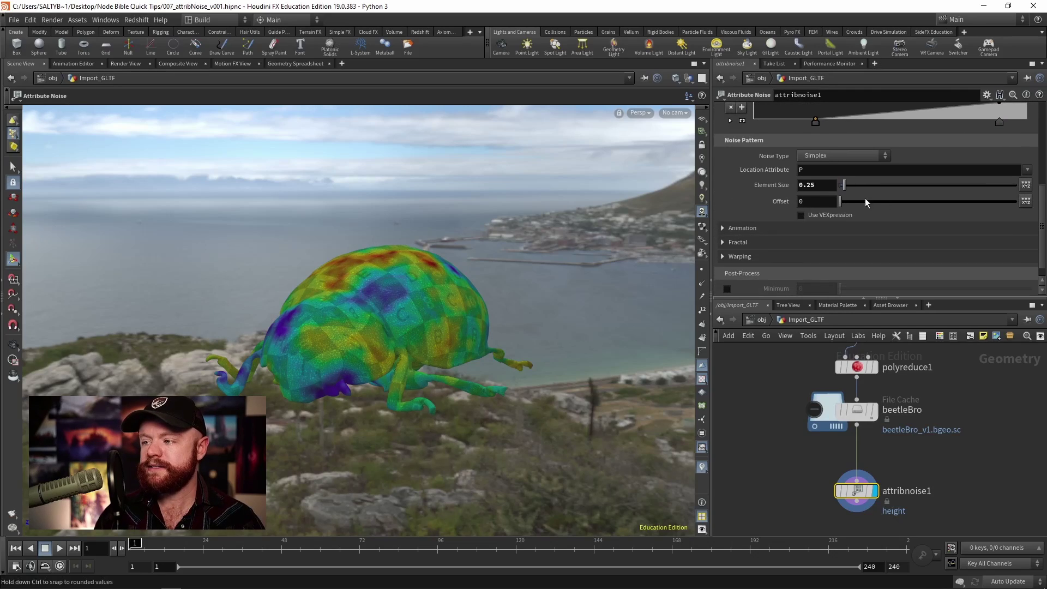
- Turn on Animate Noise with a Pulse Duration of .5 and preview playback
left_click(752, 229)
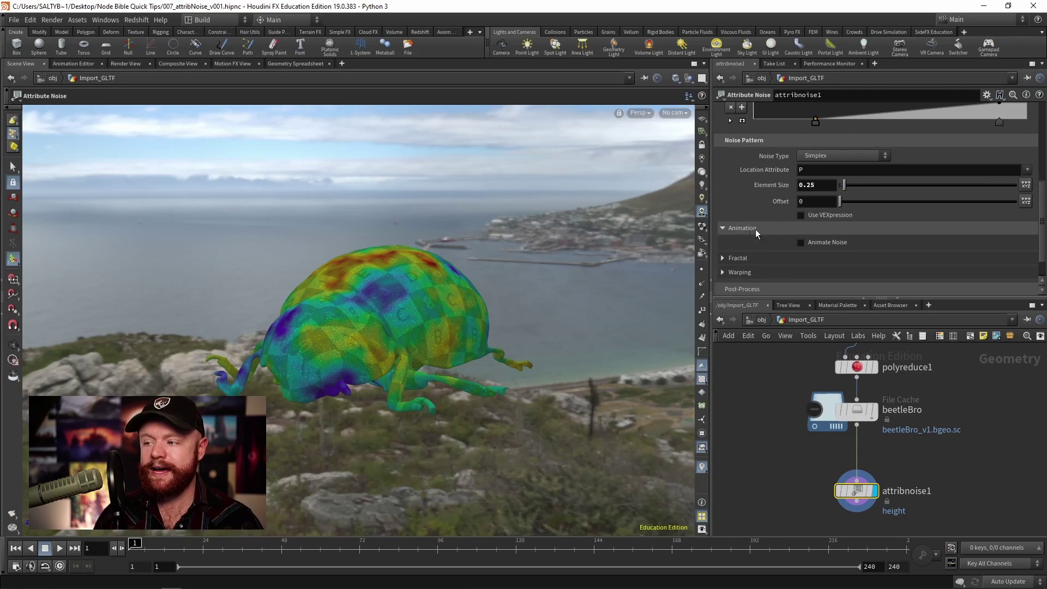
left_click(823, 243)
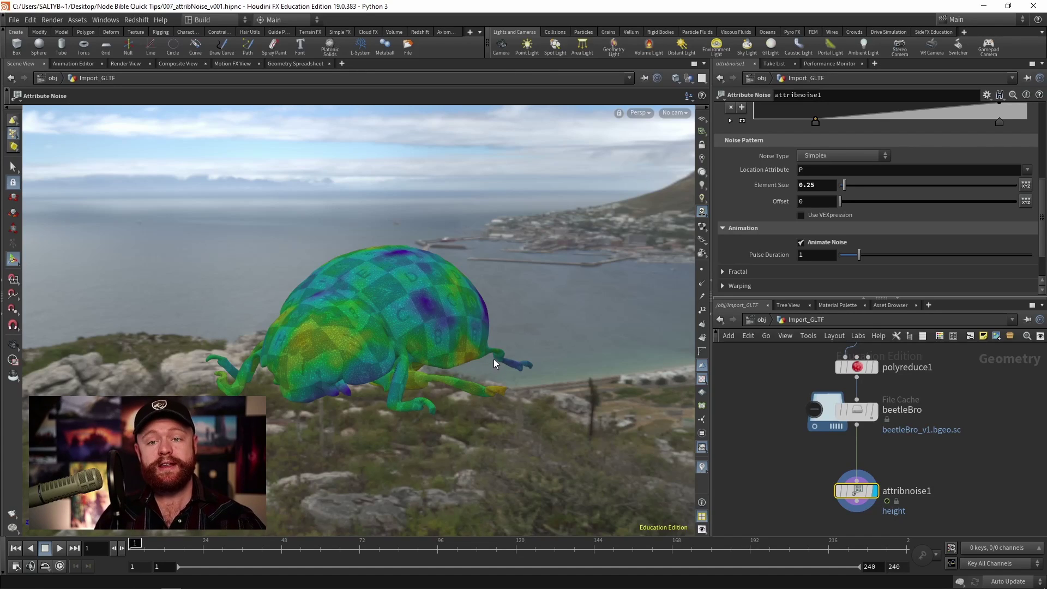
double_click(816, 255)
type(".5")
key("Return")
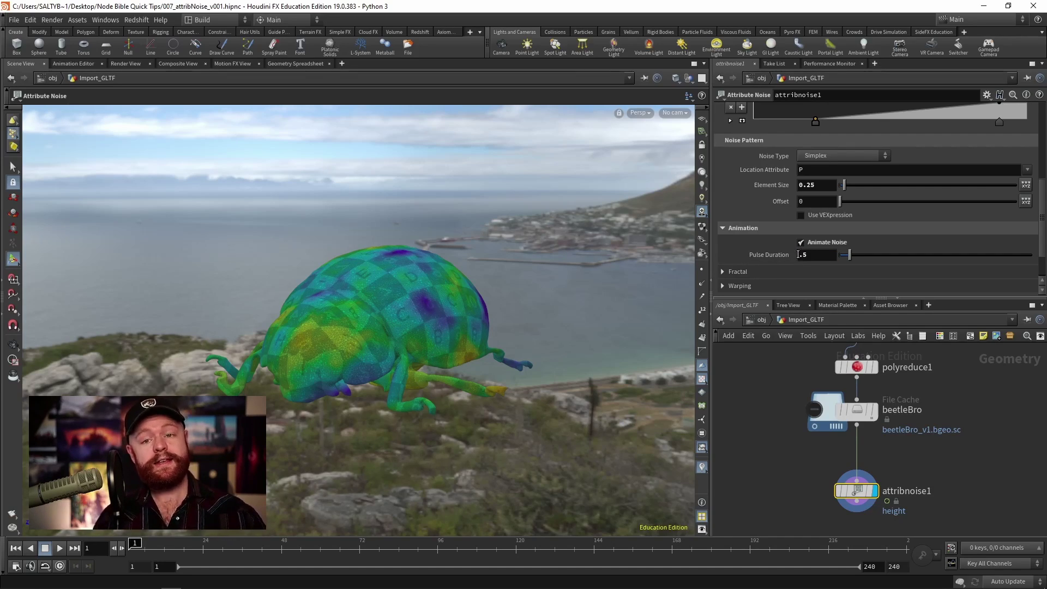
left_click(60, 548)
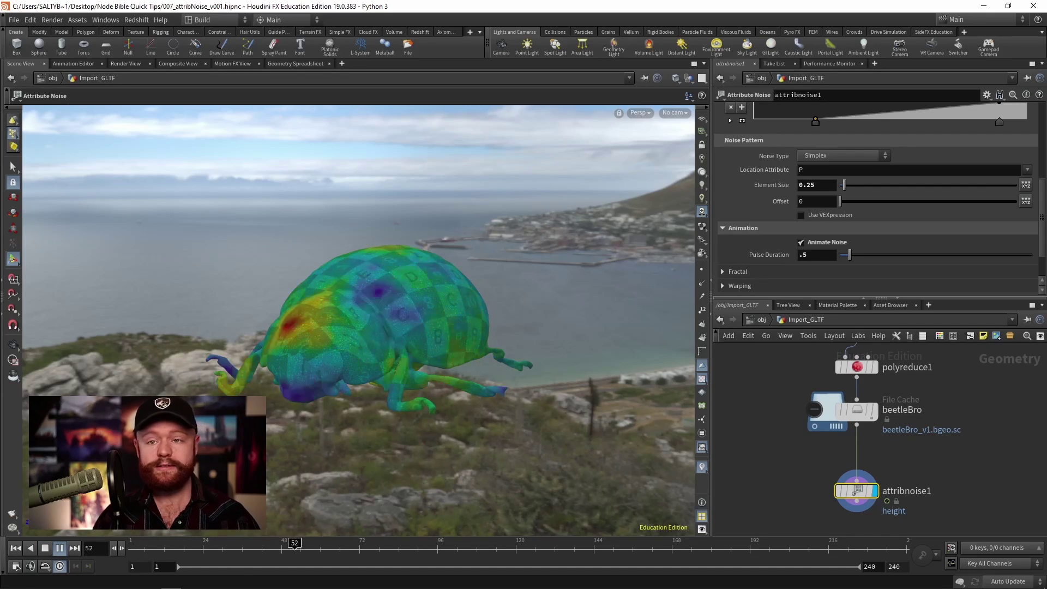
left_click(731, 272)
scroll(751, 189, "down", 2)
key("Up")
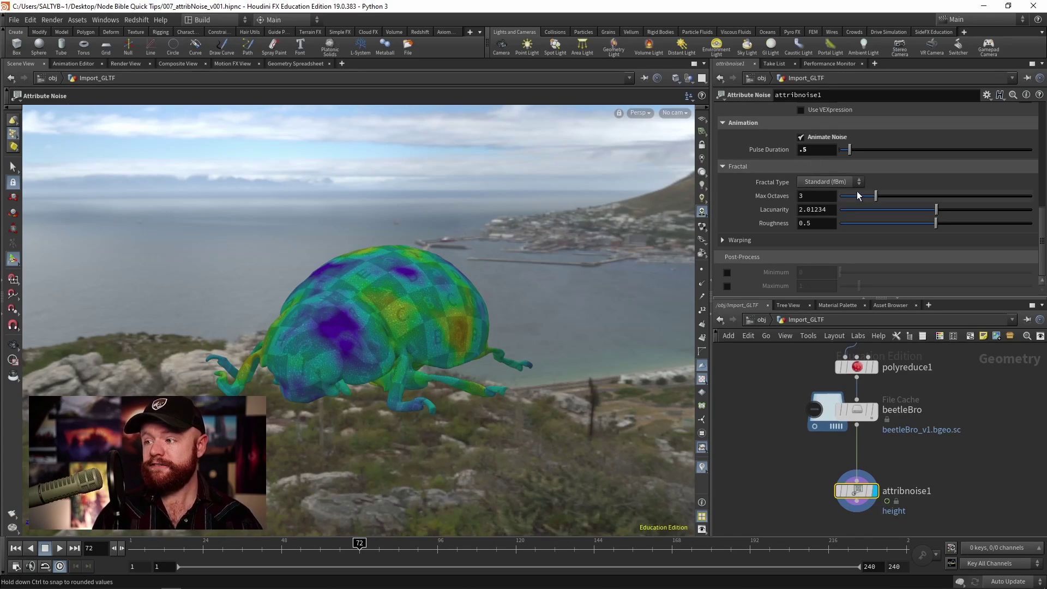
- Try several Max Octaves values with the slider, then select its field for typing
left_click_drag(875, 196, 840, 196)
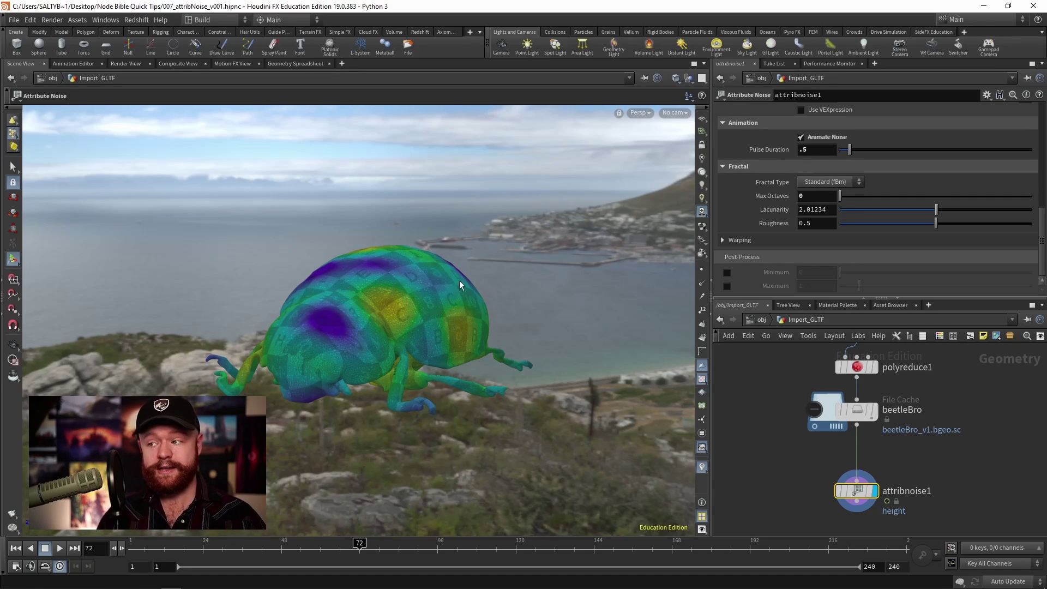
left_click_drag(843, 194, 926, 205)
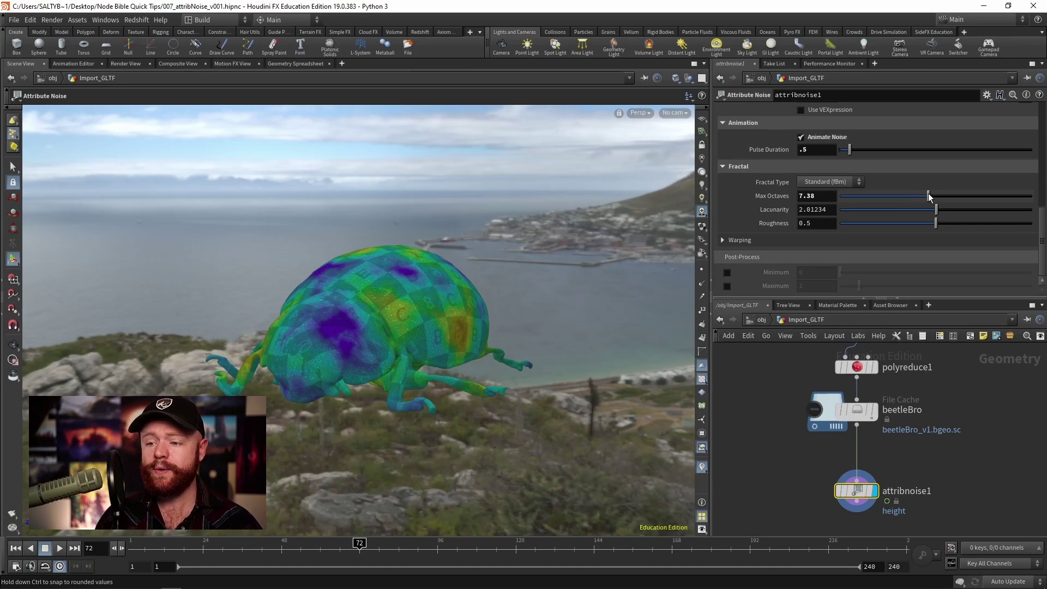
mouse_move(929, 196)
left_mouse_down()
mouse_move(812, 196)
mouse_move(931, 202)
left_mouse_up()
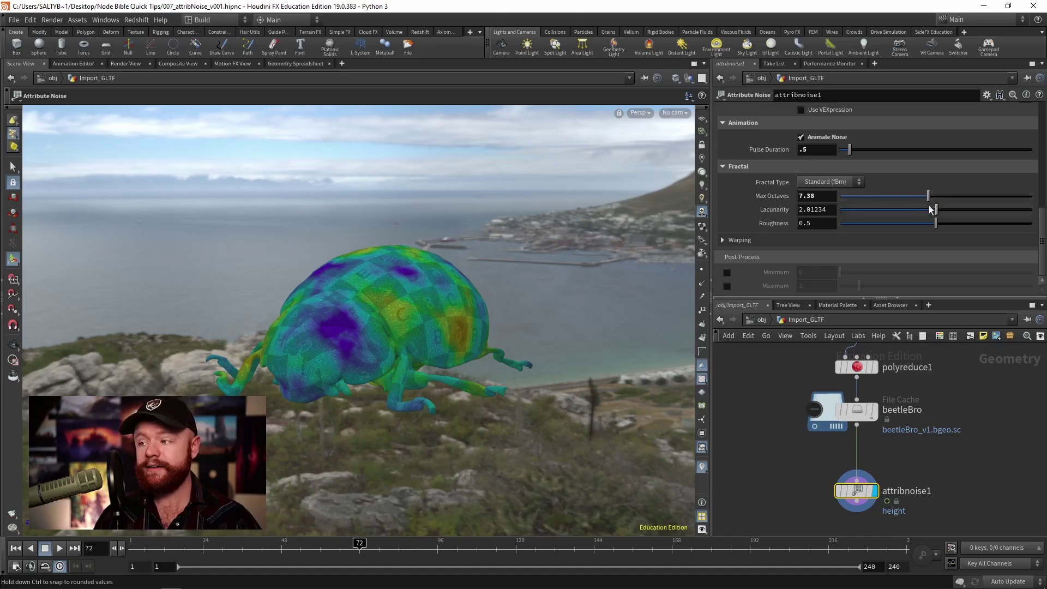
double_click(822, 197)
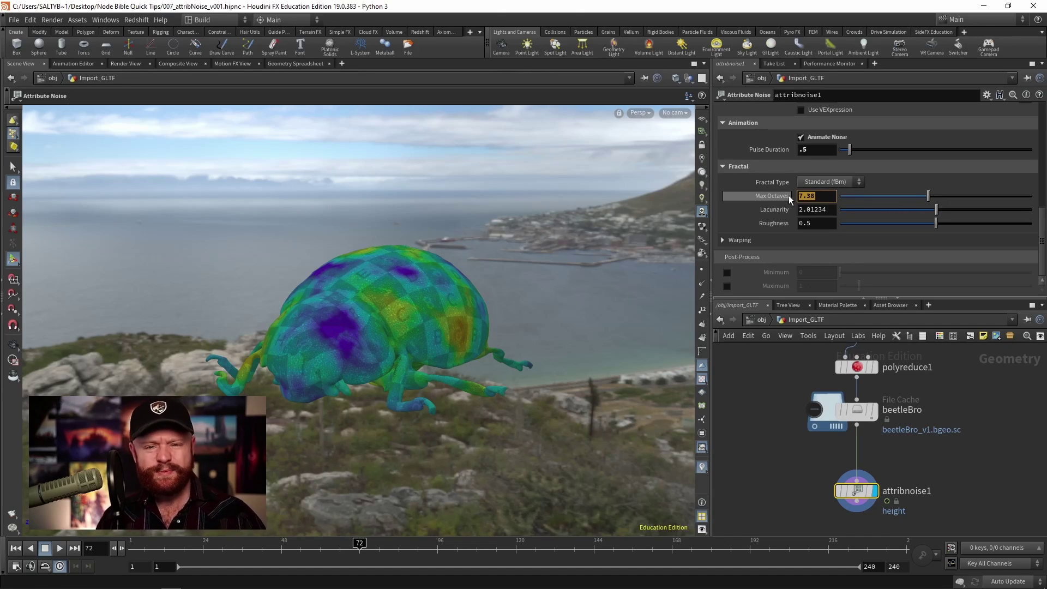
- Enter 8 for Max Octaves, then set Roughness to 0.607 and Lacunarity to 1.97
type("8")
key("Return")
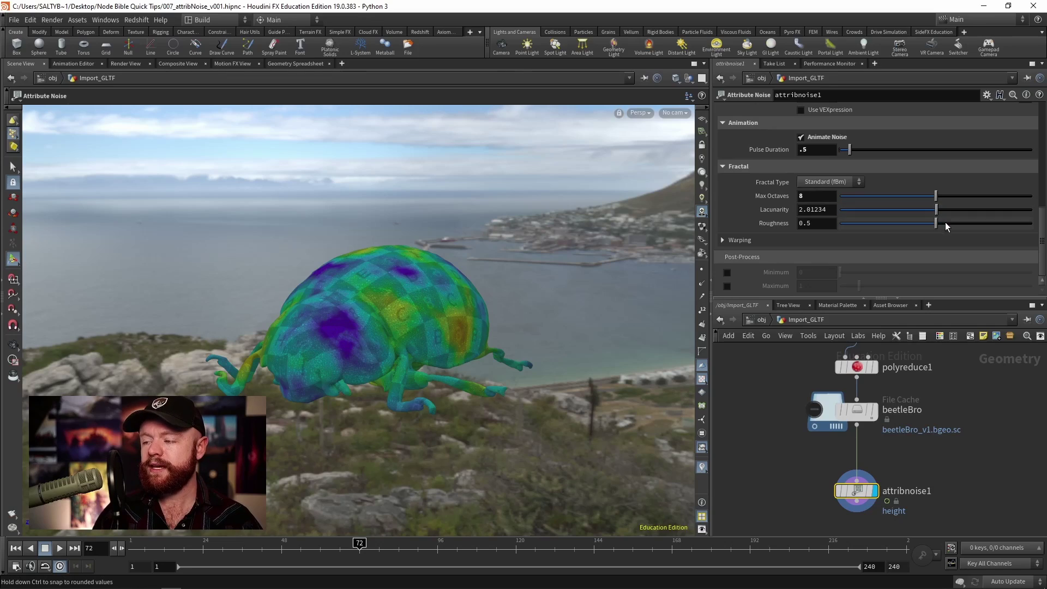
mouse_move(935, 224)
left_mouse_down()
mouse_move(979, 228)
mouse_move(948, 231)
left_mouse_up()
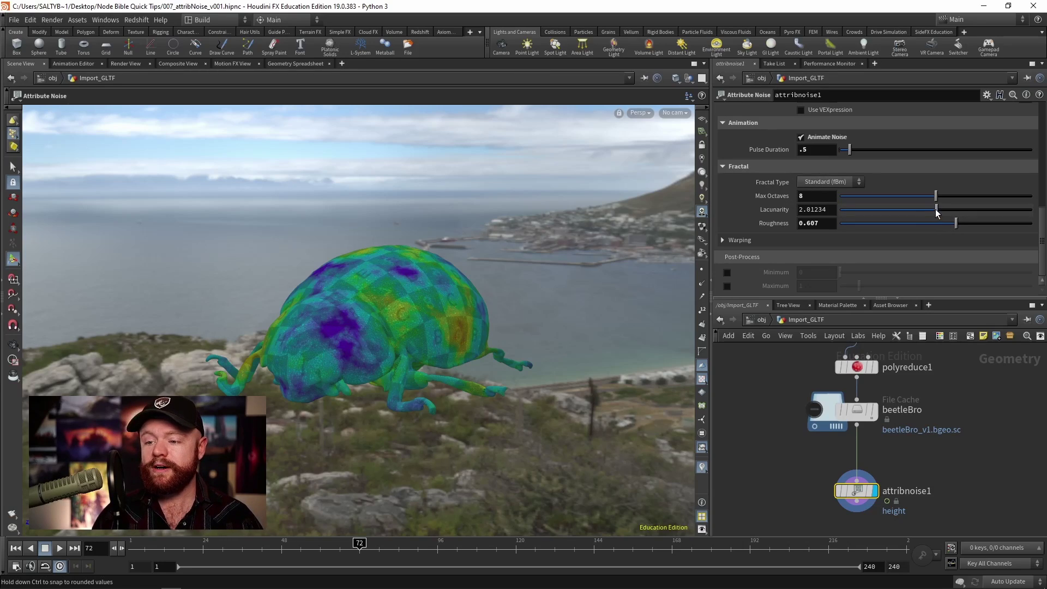
mouse_move(943, 209)
left_mouse_down()
mouse_move(960, 209)
mouse_move(846, 215)
mouse_move(934, 215)
left_mouse_up()
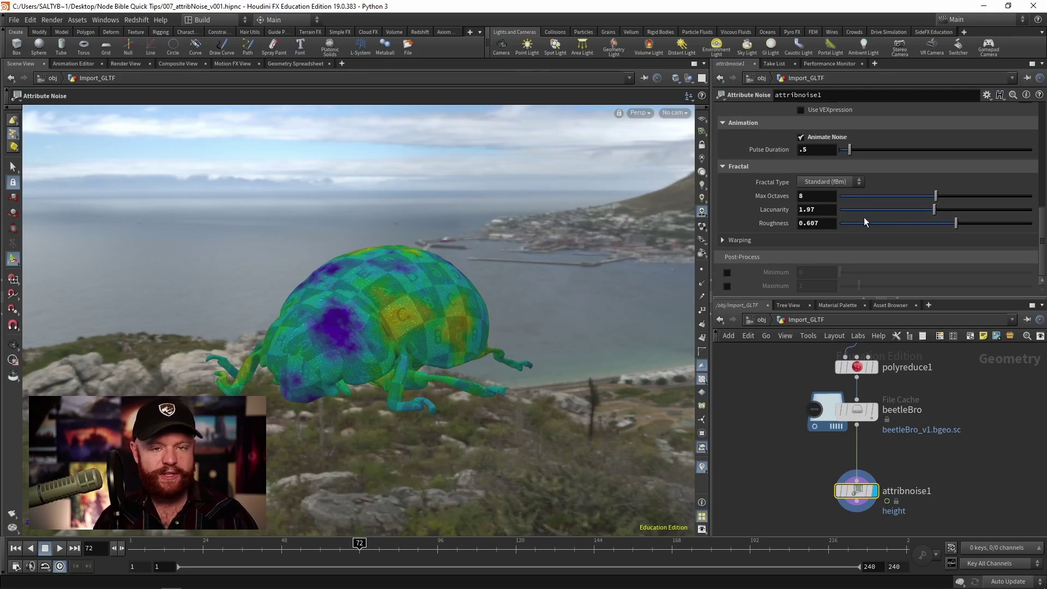
- Search 'mou' in the Tab menu and place a Mountain node below attribnoise1
middle_click_drag(787, 442, 778, 446)
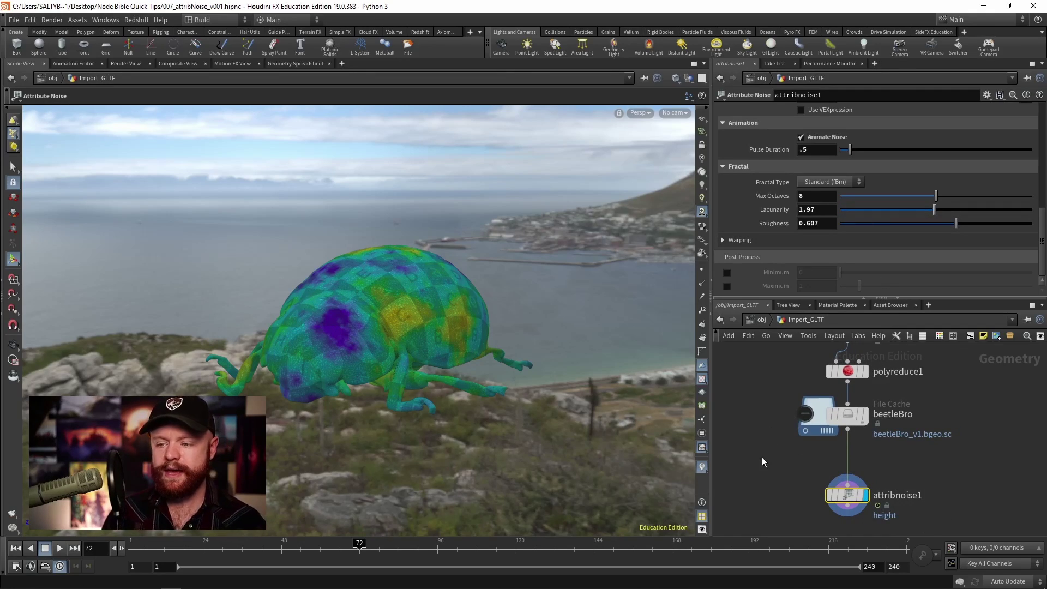
mouse_move(824, 498)
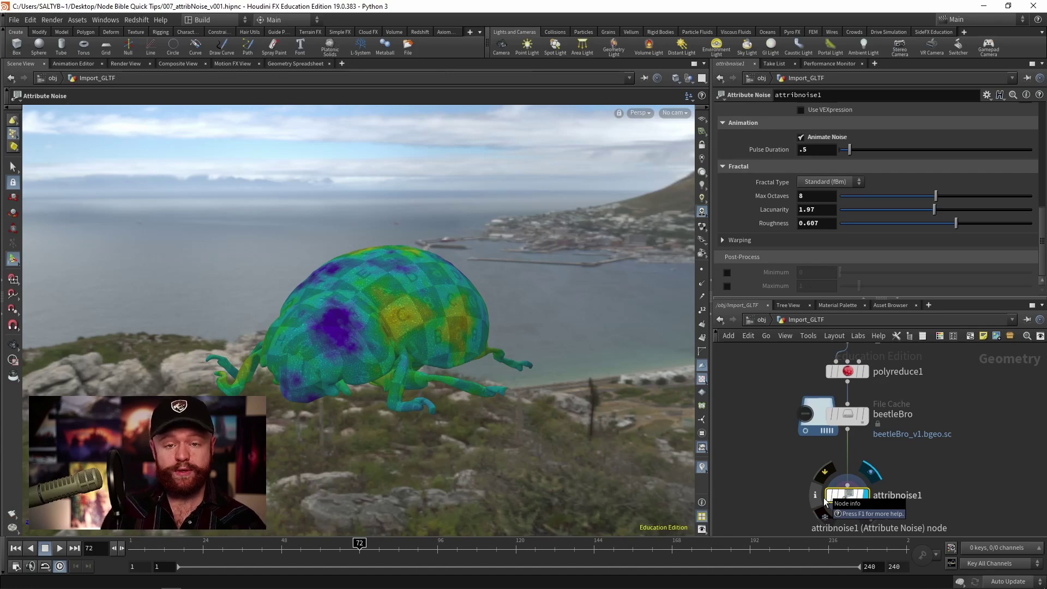
key("Tab")
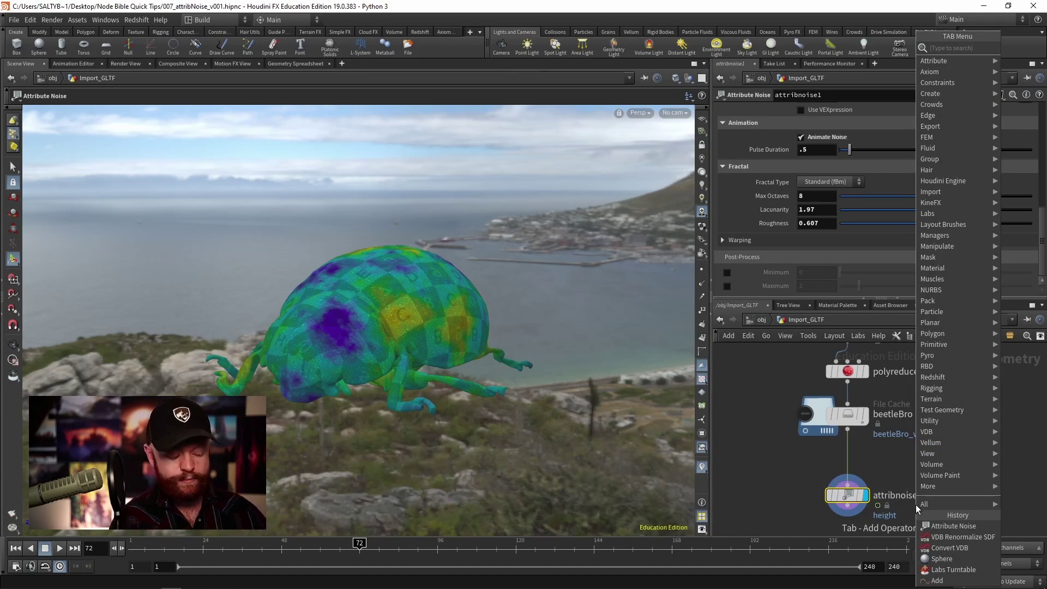
type("mout")
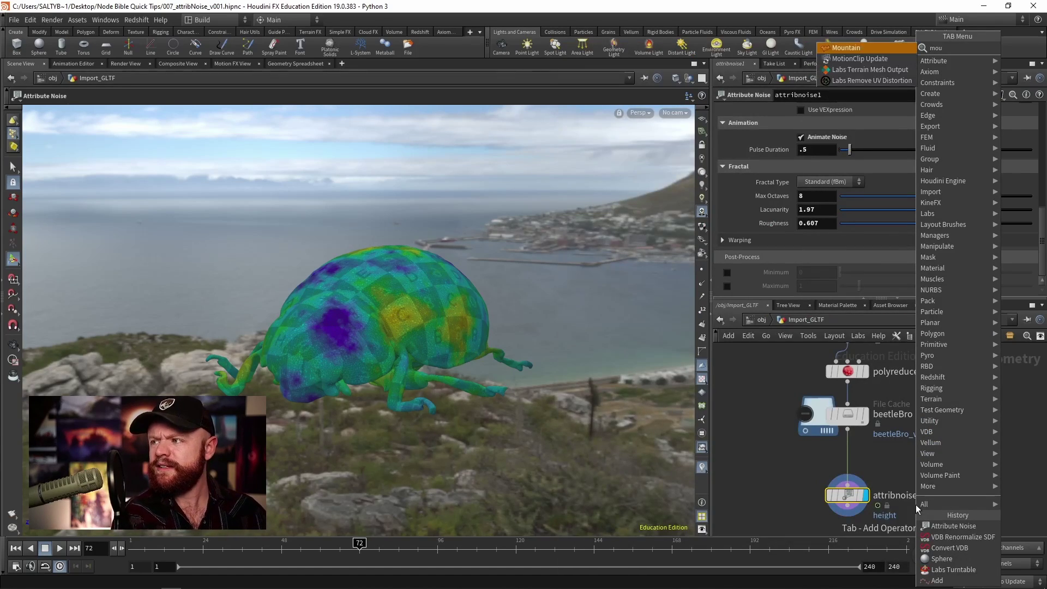
key("Escape")
left_click(792, 501)
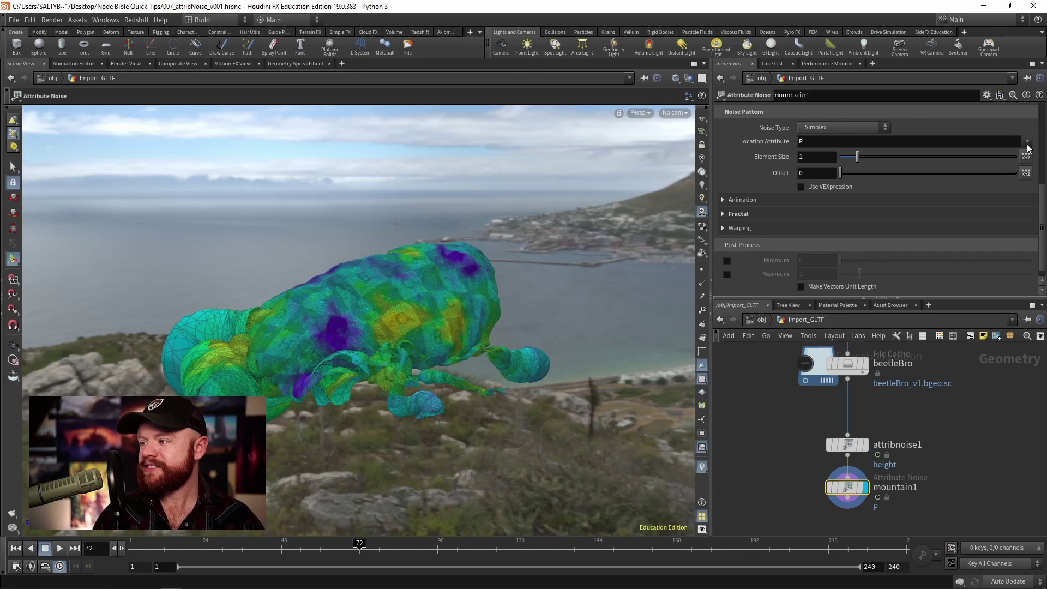
scroll(1044, 165, "up", 5)
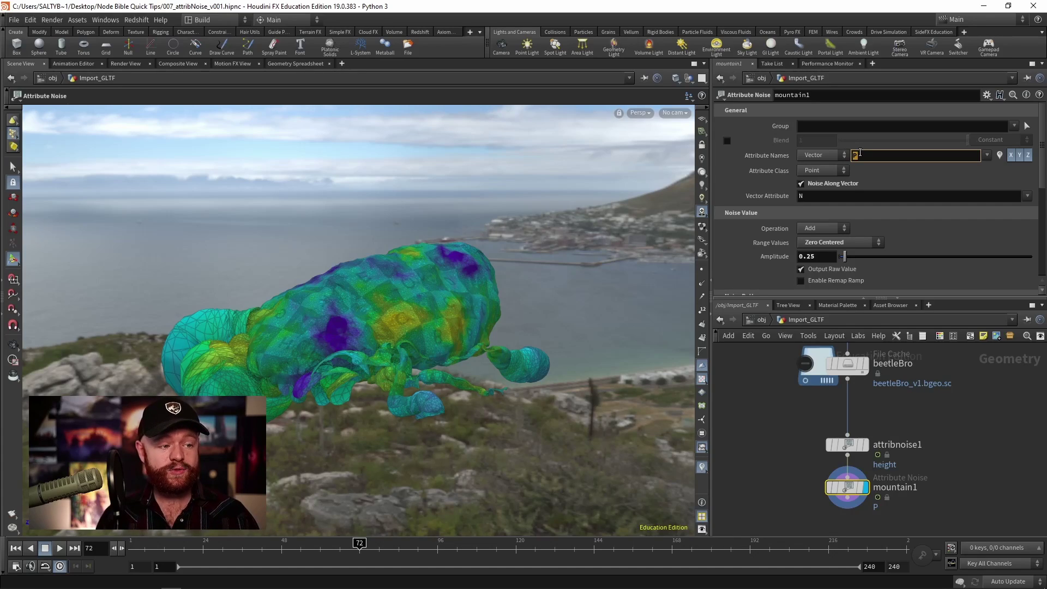
- Turn on Blend in mountain1 with Use Attribute mode and 'height' as the Blend Attribute
left_click_drag(860, 154, 732, 141)
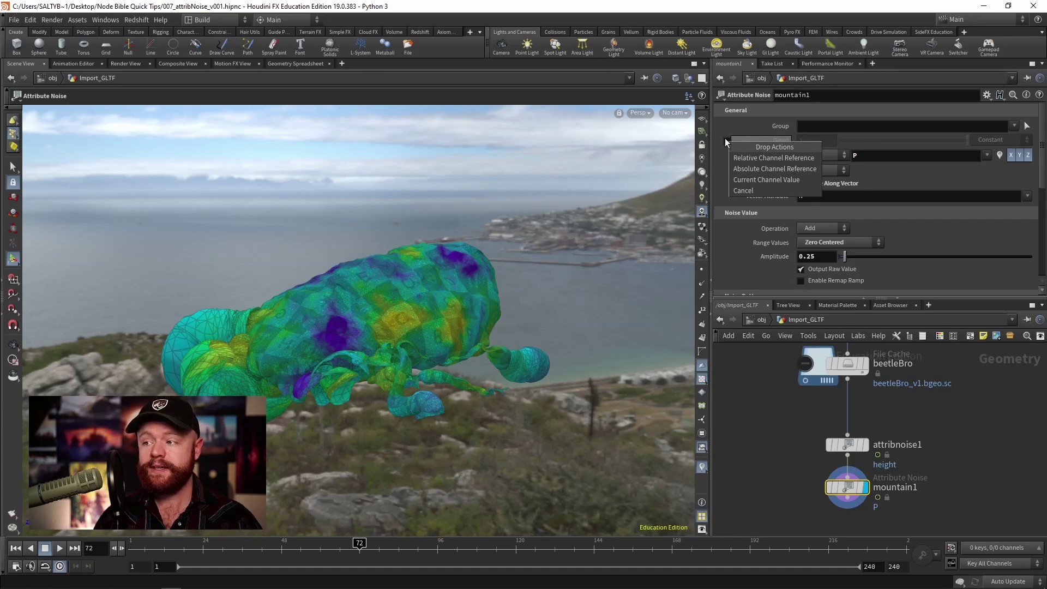
left_click(730, 124)
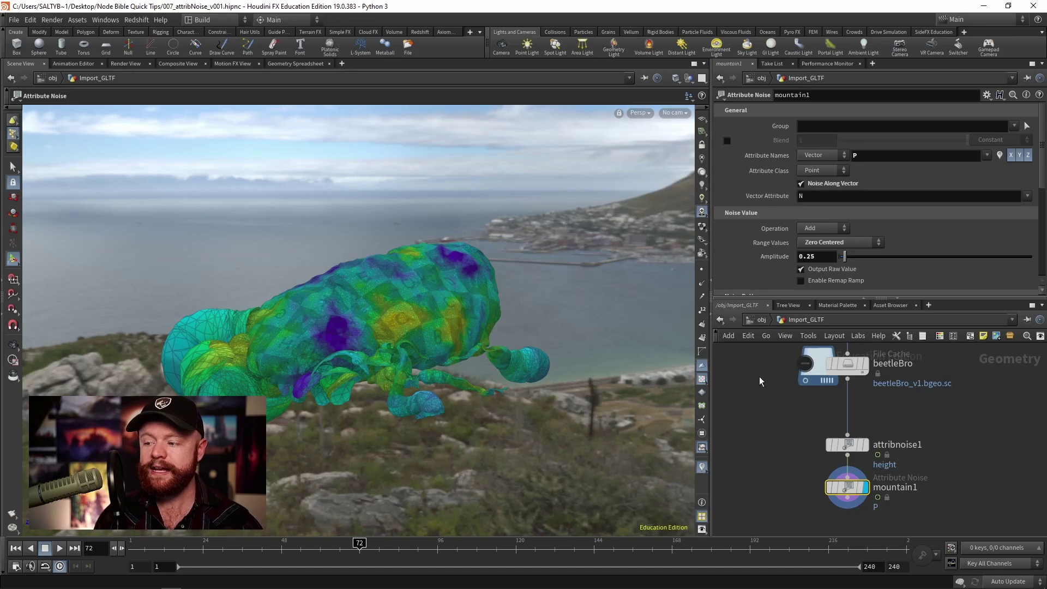
left_click(727, 140)
left_click(997, 139)
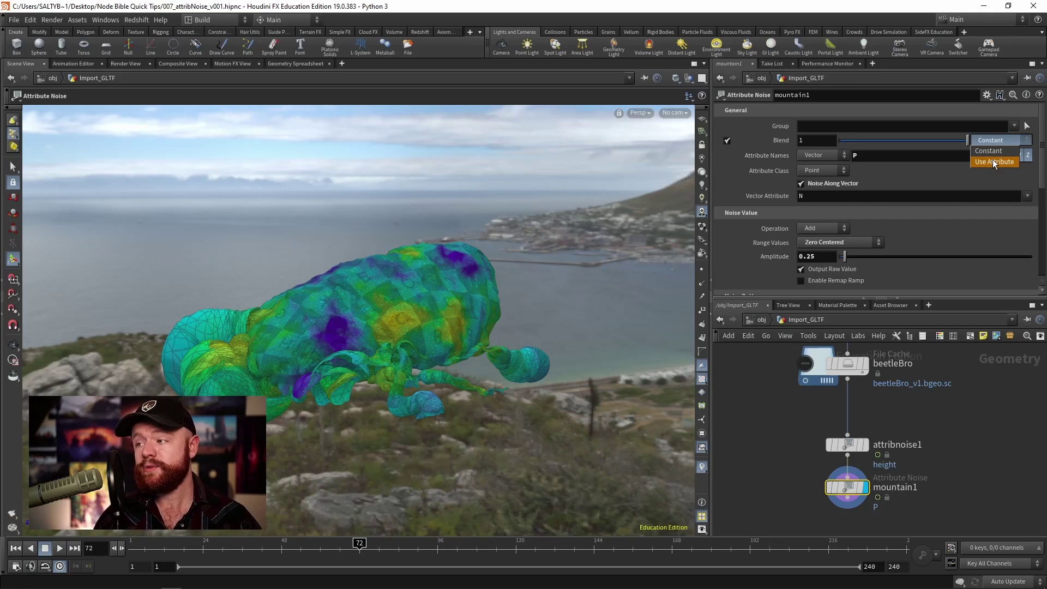
left_click(993, 161)
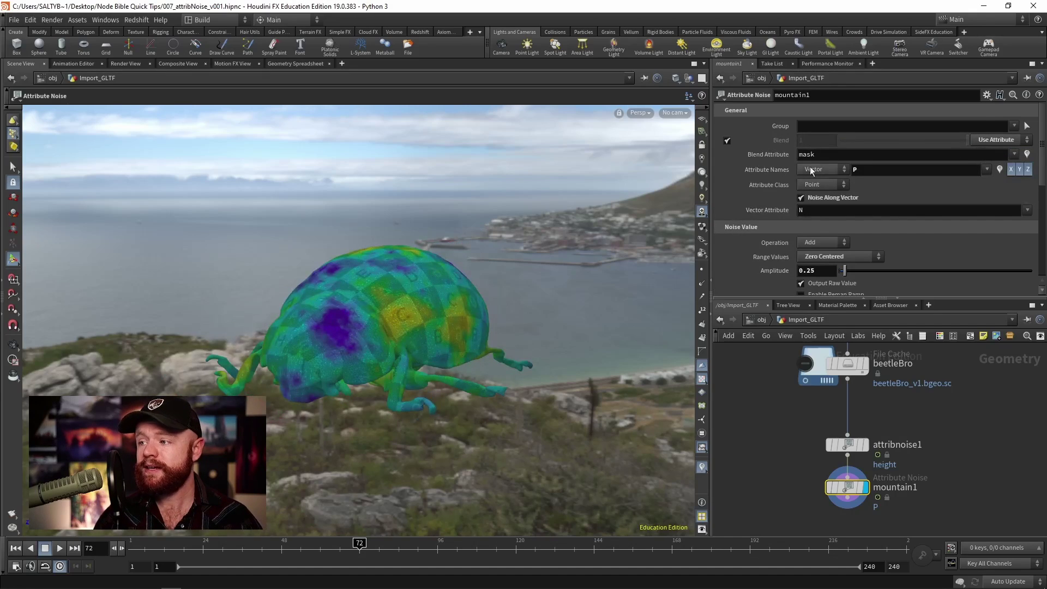
double_click(854, 153)
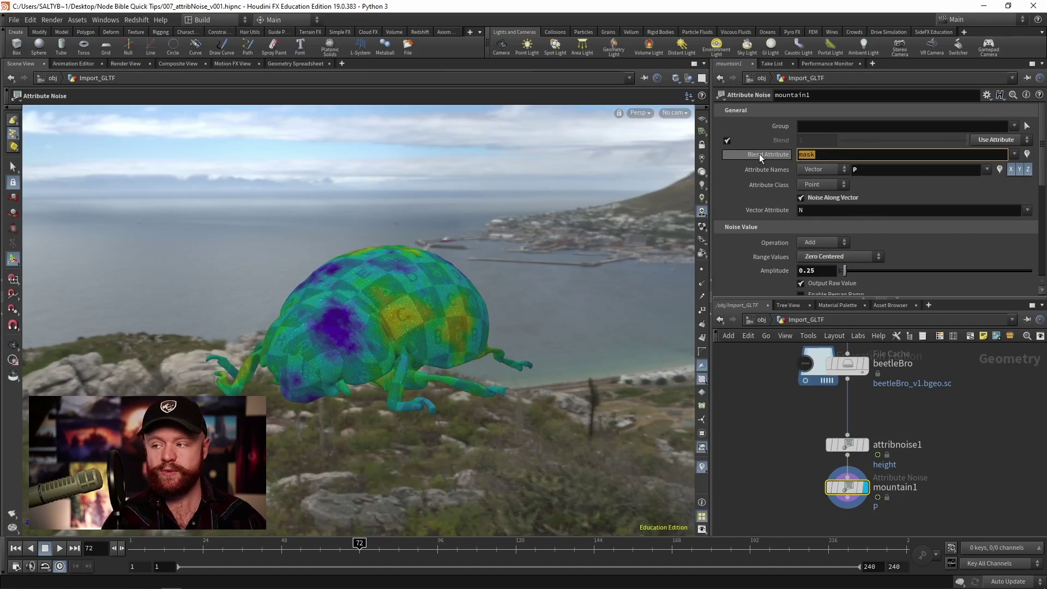
type("height")
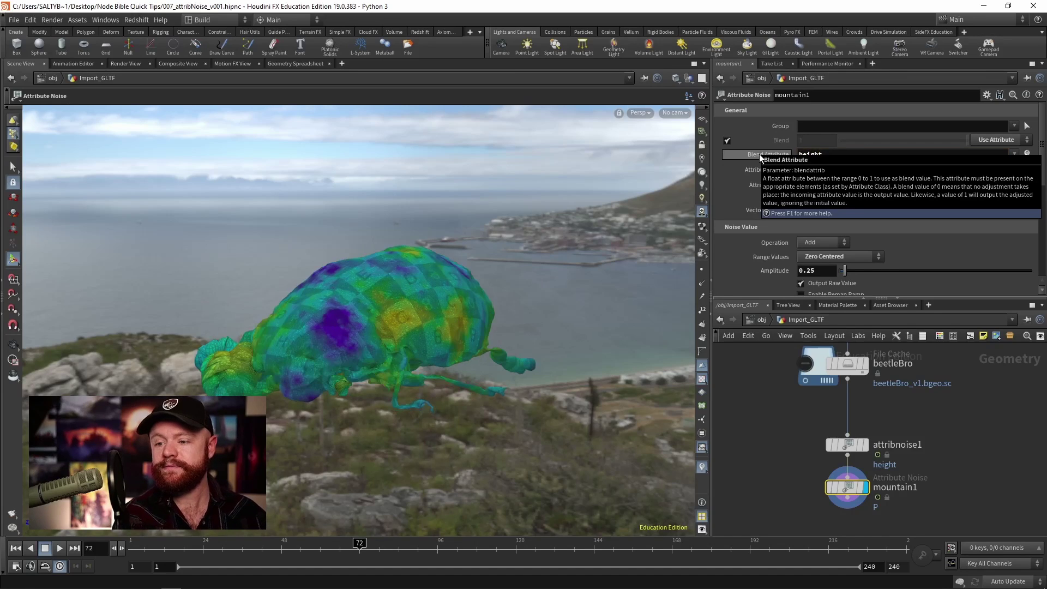
key("Escape")
left_click_drag(261, 332, 285, 312)
key("Return")
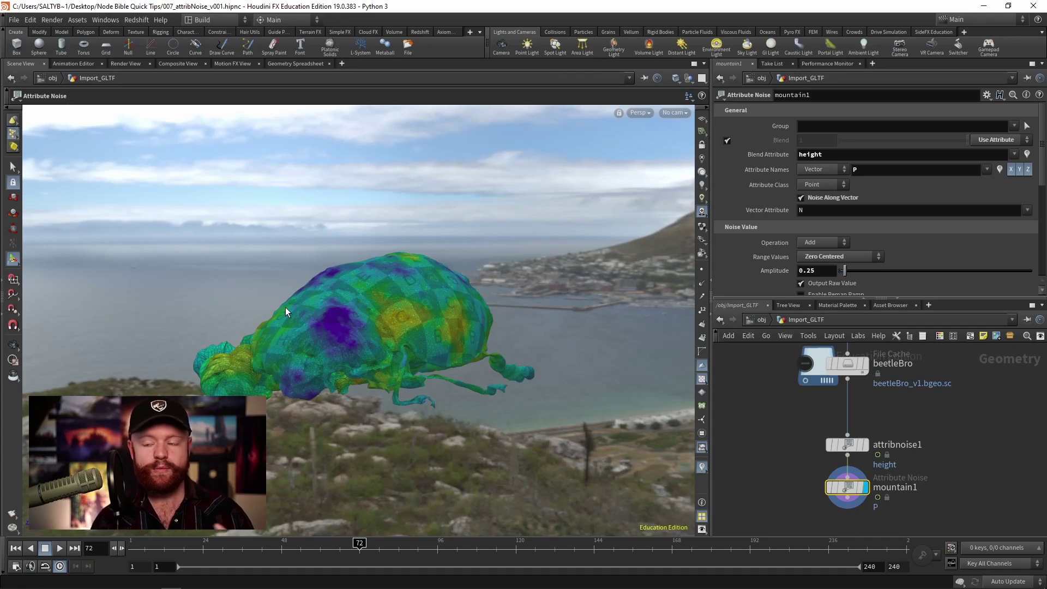
- Set mountain1's noise Element Size to .1
scroll(917, 213, "down", 3)
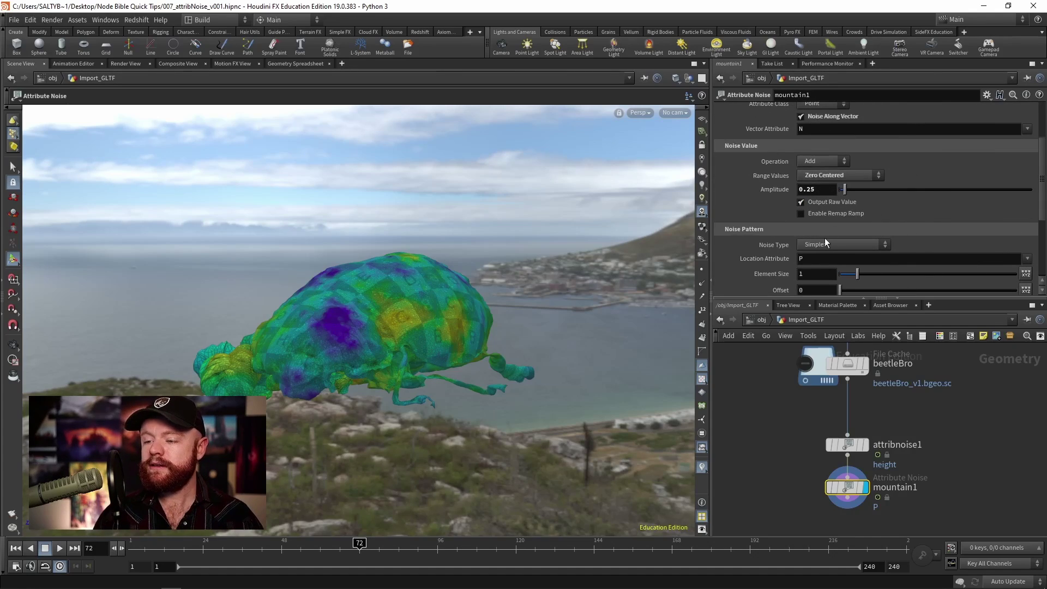
double_click(817, 274)
type(".1")
key("Return")
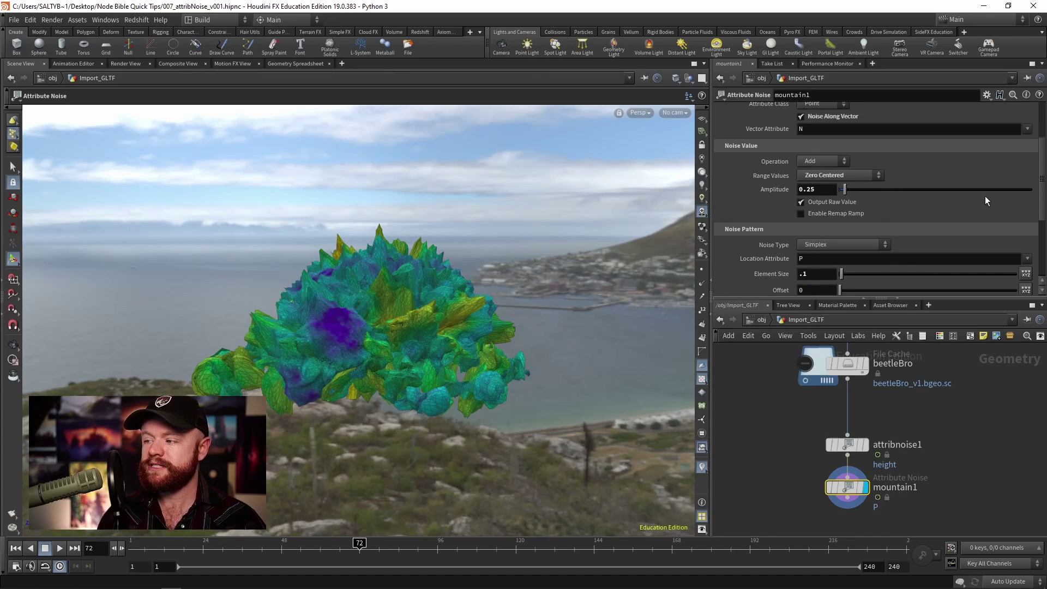
mouse_move(1043, 206)
left_mouse_down()
mouse_move(1038, 194)
mouse_move(1043, 232)
mouse_move(1041, 199)
left_mouse_up()
- Set the Noise Value Amplitude to .025 and orbit closer to check the subtle bumps
double_click(811, 212)
type(".")
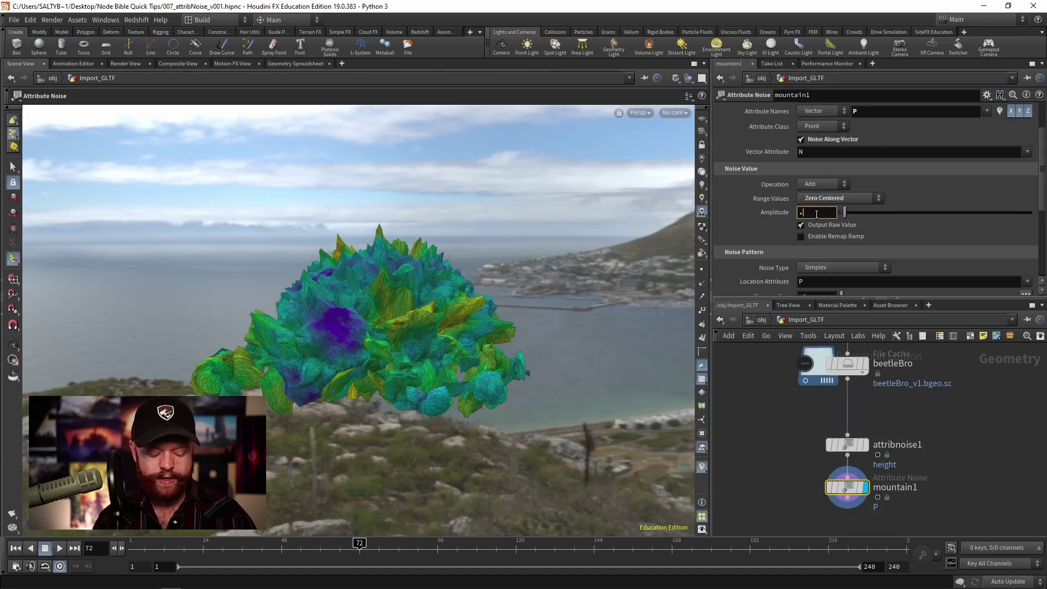
type("025")
key("Return")
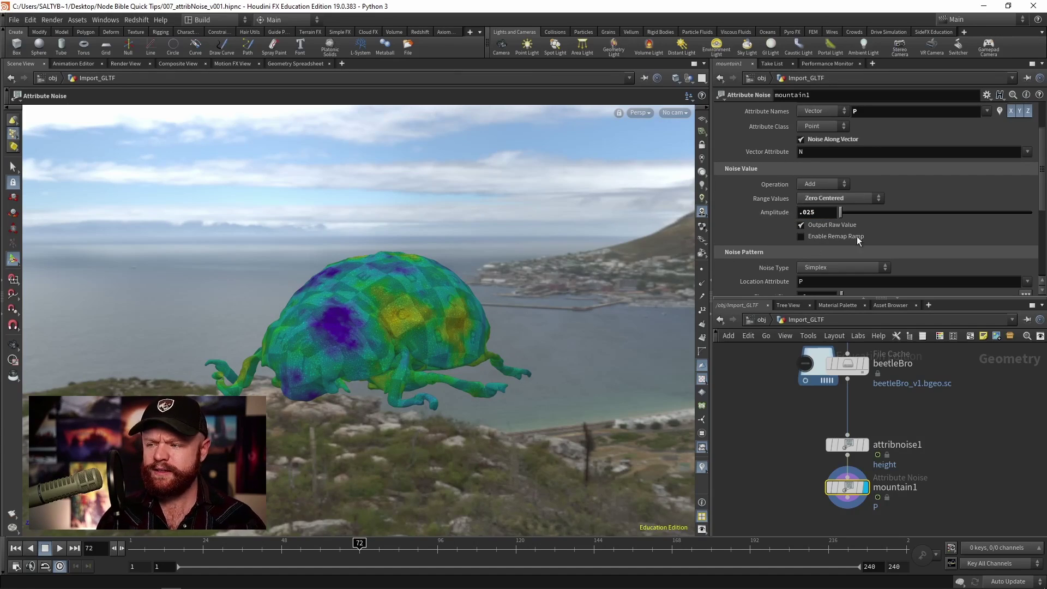
left_click_drag(497, 327, 342, 316, "alt")
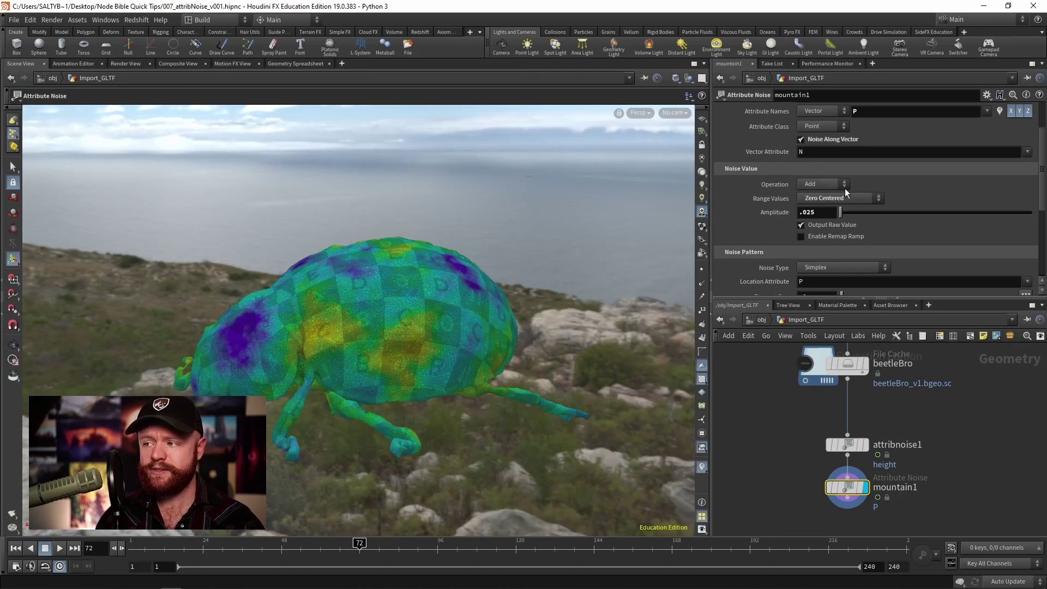
left_click_drag(1043, 173, 1027, 125)
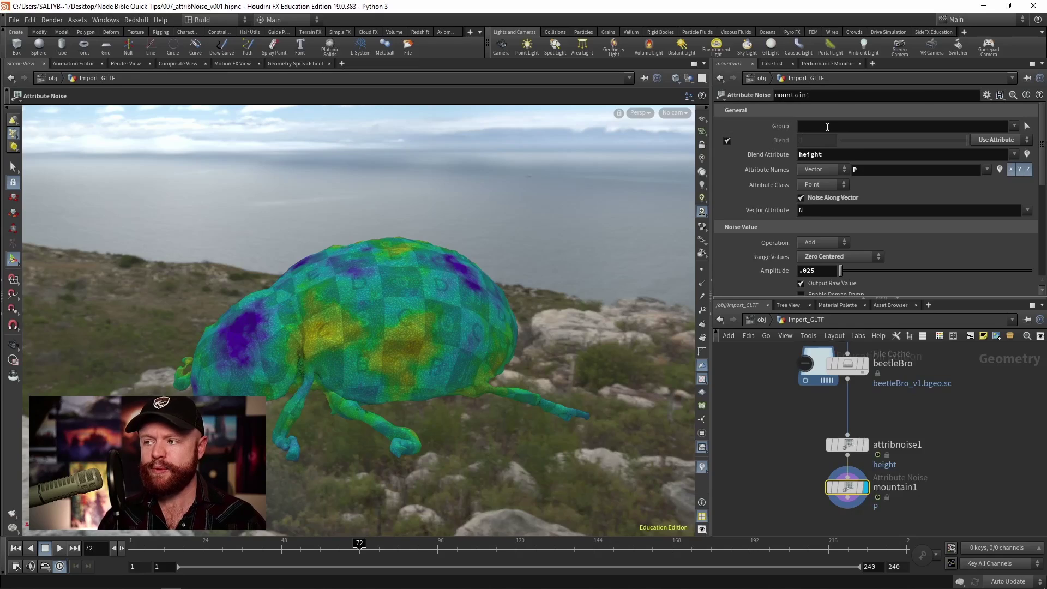
- Pick mountain1's Group by brush-painting a point selection over the beetle's shell
left_click(1027, 126)
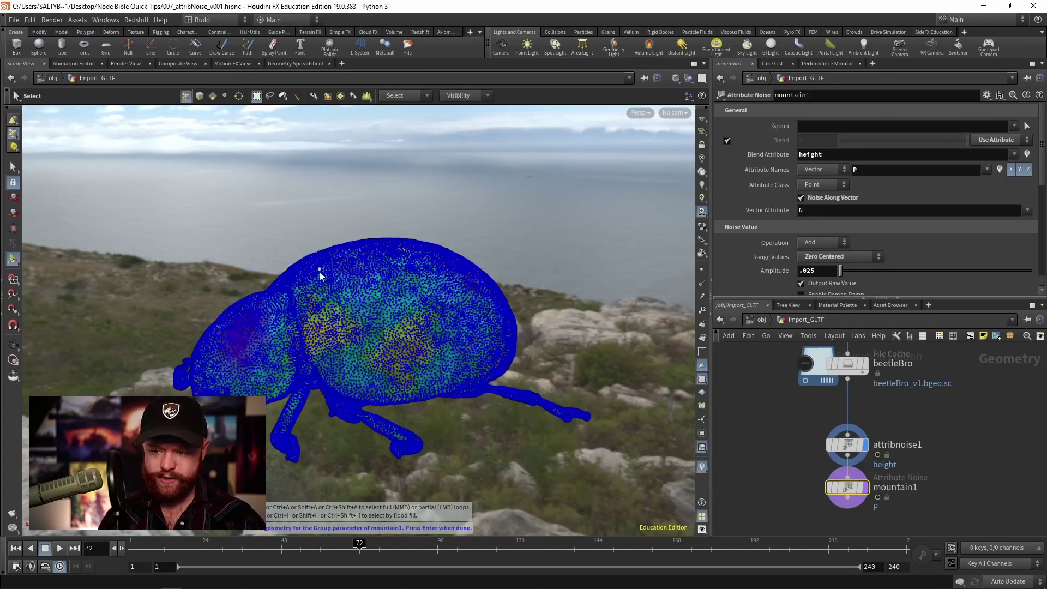
left_click_drag(321, 283, 345, 277, "alt")
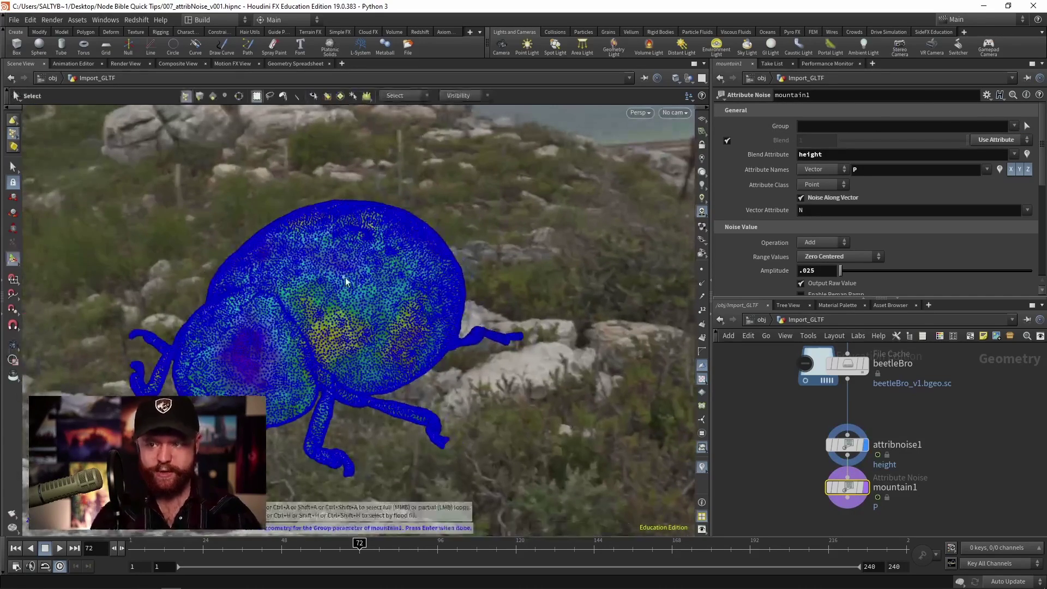
left_click(282, 95)
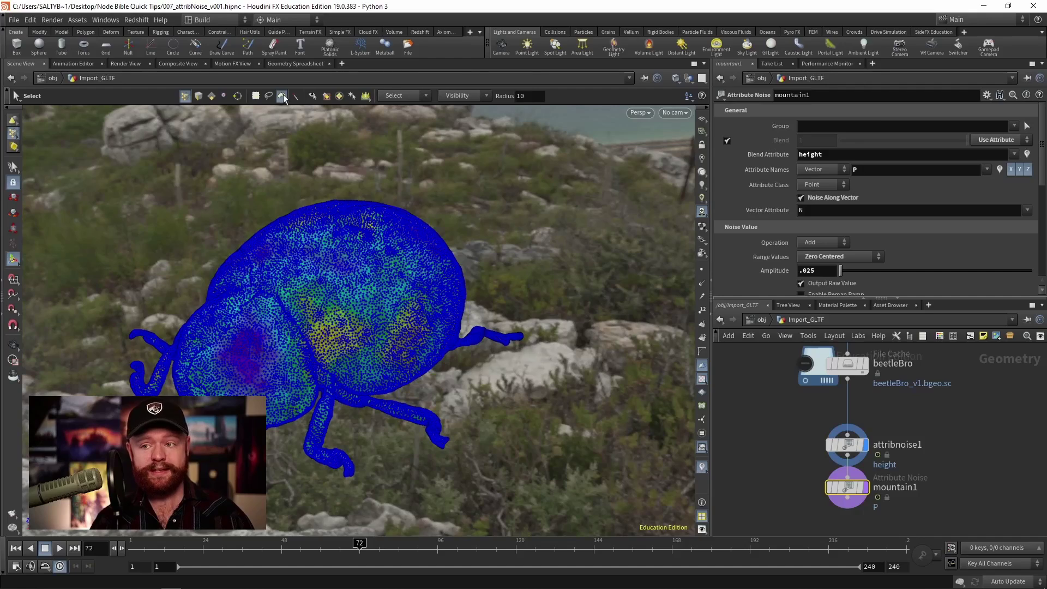
left_click(314, 97)
mouse_move(390, 334)
left_mouse_down("alt")
mouse_move(381, 346)
mouse_move(456, 349)
mouse_move(352, 330)
mouse_move(344, 289)
mouse_move(442, 223)
mouse_move(526, 258)
mouse_move(488, 325)
mouse_move(398, 265)
mouse_move(420, 276)
mouse_move(336, 261)
mouse_move(331, 242)
mouse_move(319, 295)
mouse_move(339, 354)
mouse_move(501, 325)
mouse_move(458, 291)
mouse_move(344, 298)
mouse_move(447, 319)
mouse_move(503, 238)
mouse_move(447, 283)
mouse_move(315, 339)
mouse_move(359, 369)
mouse_move(355, 240)
mouse_move(258, 356)
mouse_move(307, 283)
mouse_move(273, 355)
mouse_move(305, 354)
mouse_move(393, 289)
mouse_move(408, 297)
mouse_move(333, 295)
mouse_move(403, 328)
left_mouse_up("alt")
- Accept the painted shell points as the group and orbit in close on the beetle
key("Return")
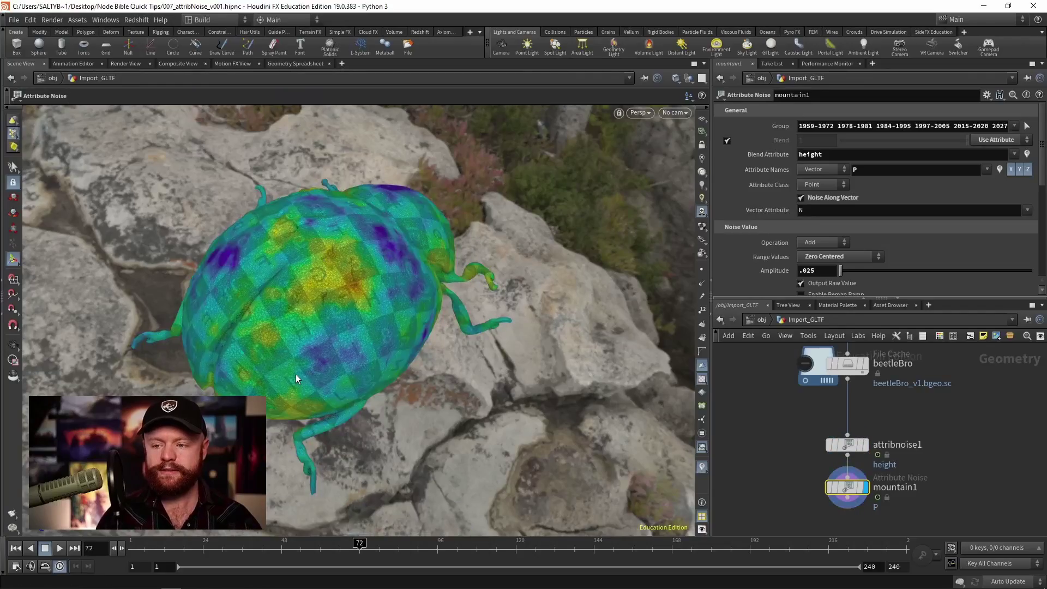
key("Escape")
left_click_drag(218, 292, 452, 257)
key("Return")
- During playback, raise mountain1's amplitude to 0.54, then stop at frame 76
left_click(58, 549)
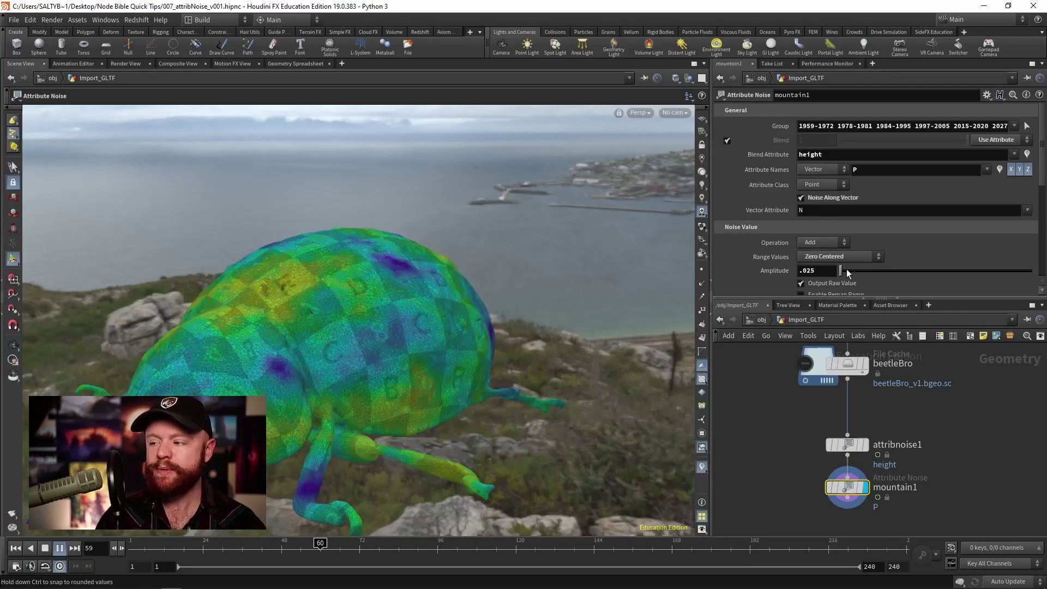
left_click_drag(845, 269, 850, 275)
key("Escape")
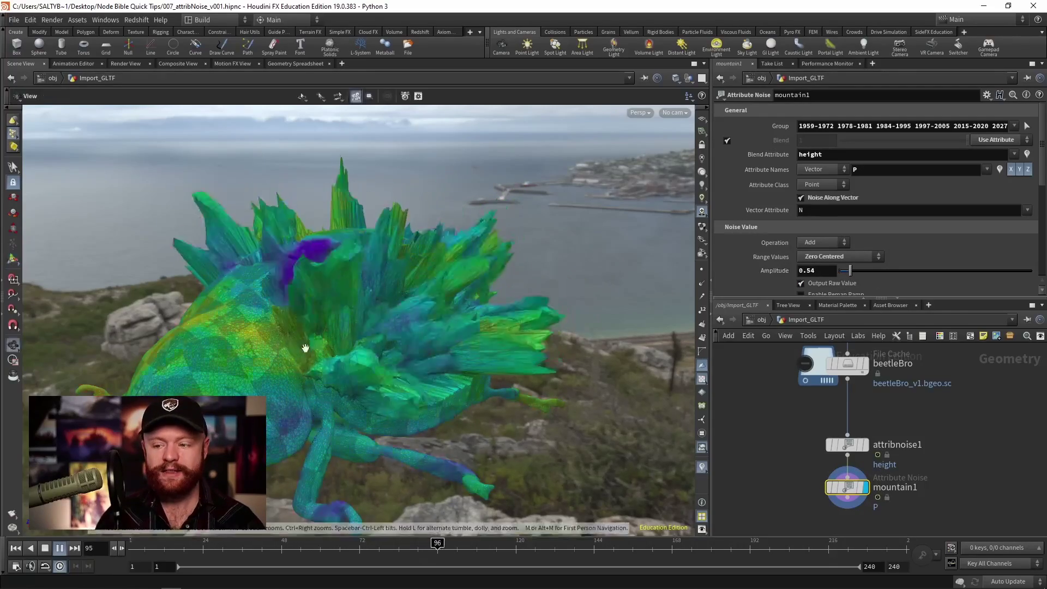
left_click_drag(307, 345, 334, 250)
key("Return")
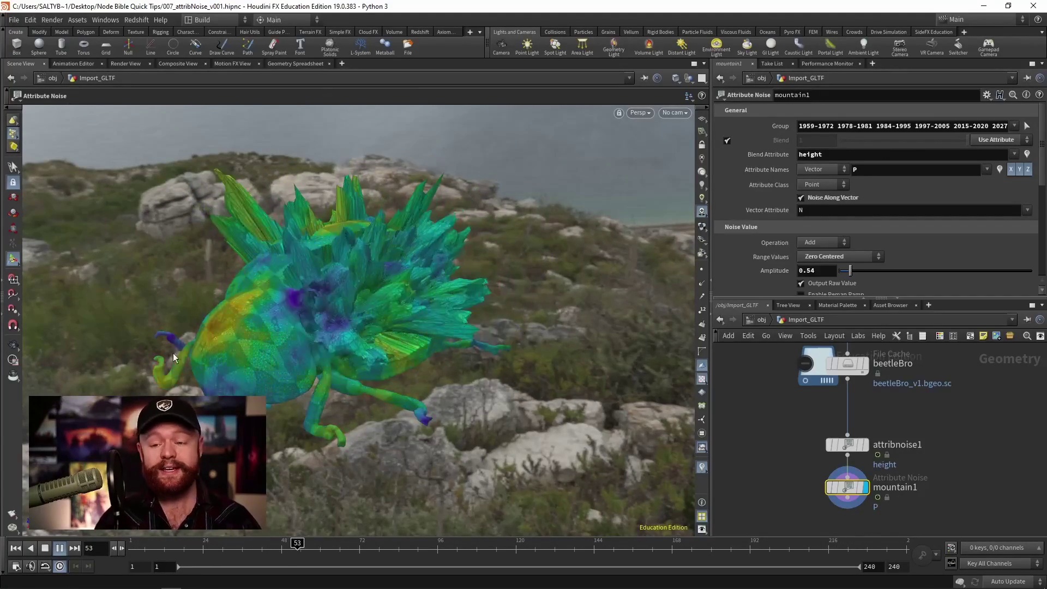
left_click(47, 549)
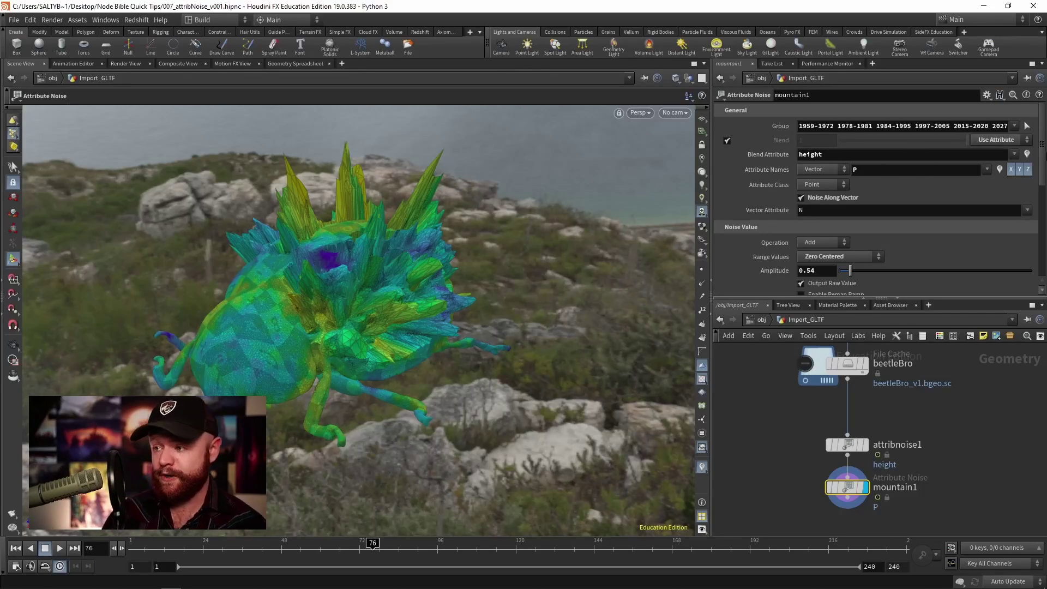
- Expand mountain1's Warping folder, showing Lattice Warp and Gradient Warp at 0
scroll(781, 229, "down", 8)
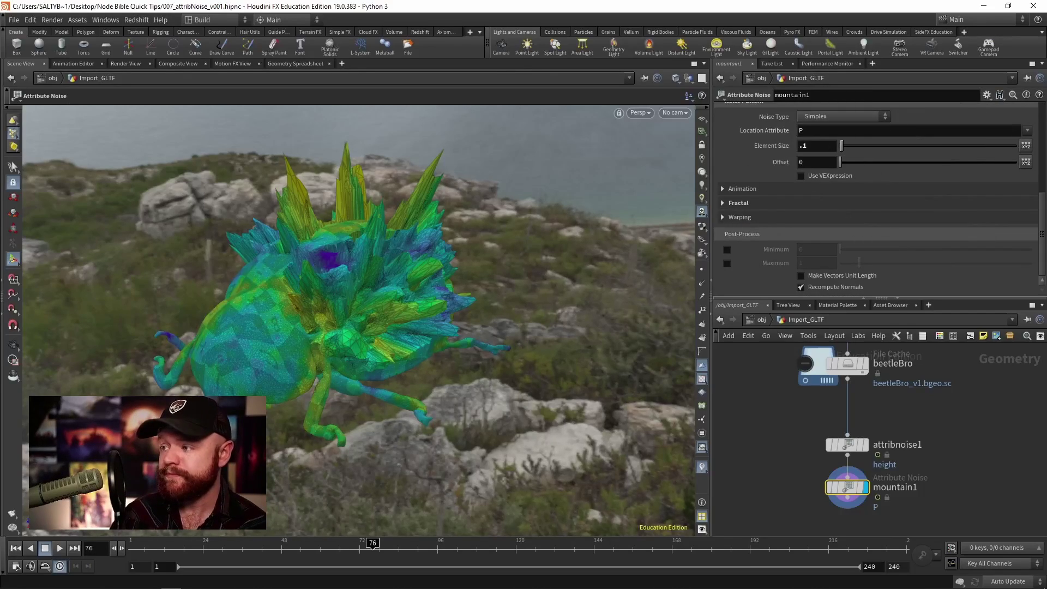
left_click(741, 218)
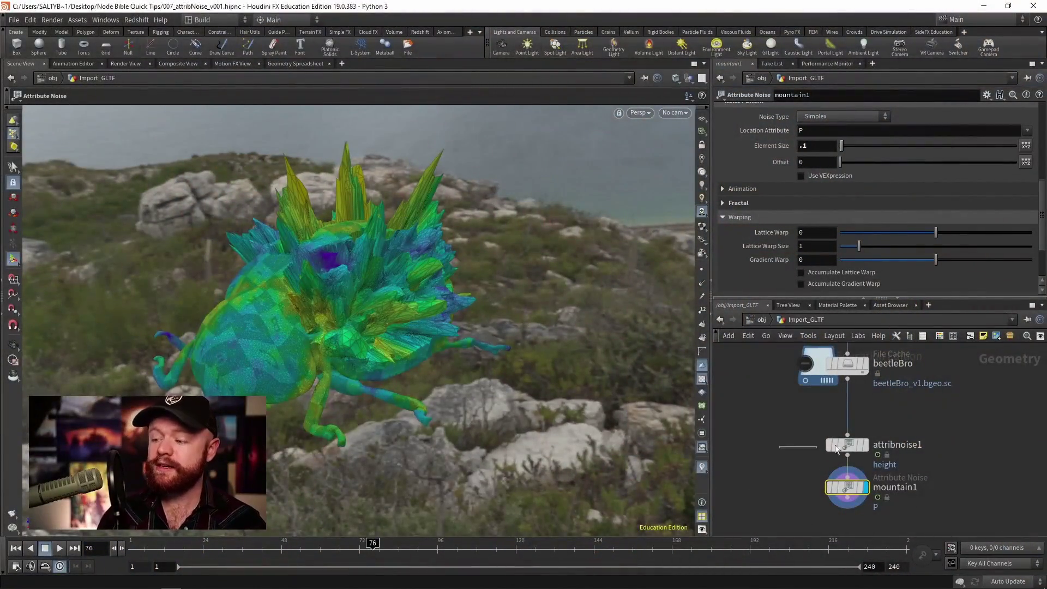
- Select attribnoise1 to show its Simplex noise, 0.25 element size and Animate Noise settings
left_click(847, 445)
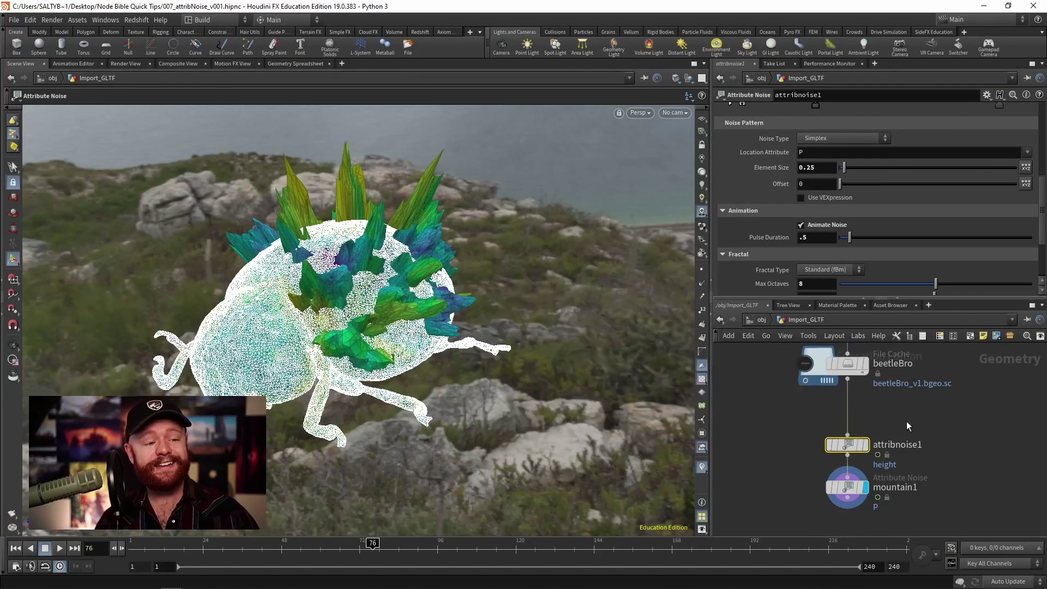